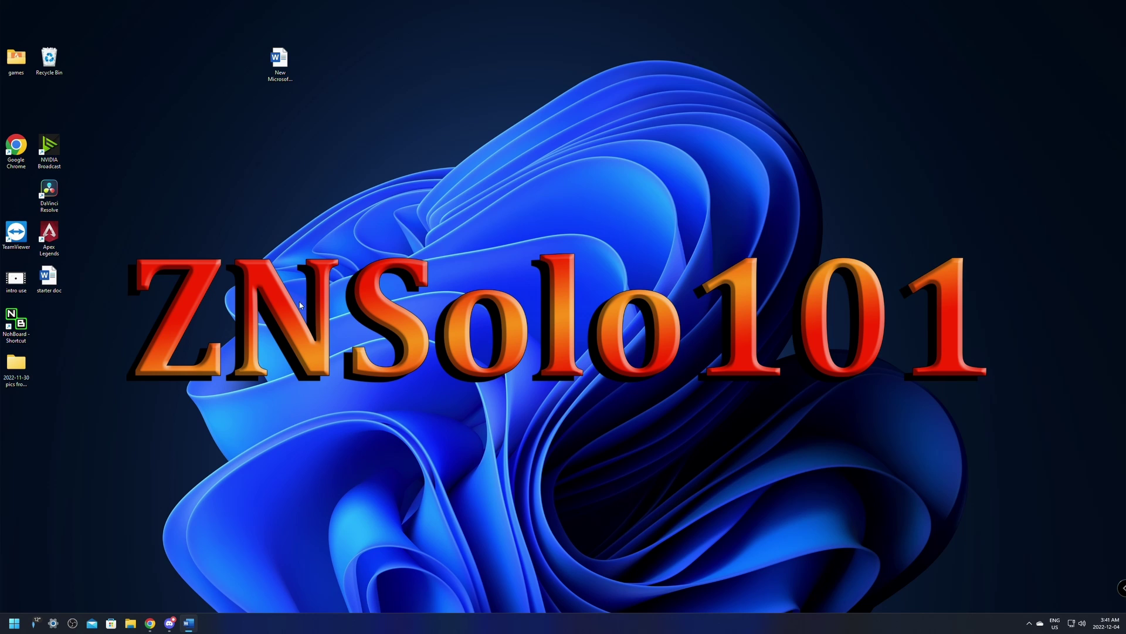
# Step: Open Installed apps in Windows Settings and scroll down to the StreamFX entry
pyautogui.click(53, 623)
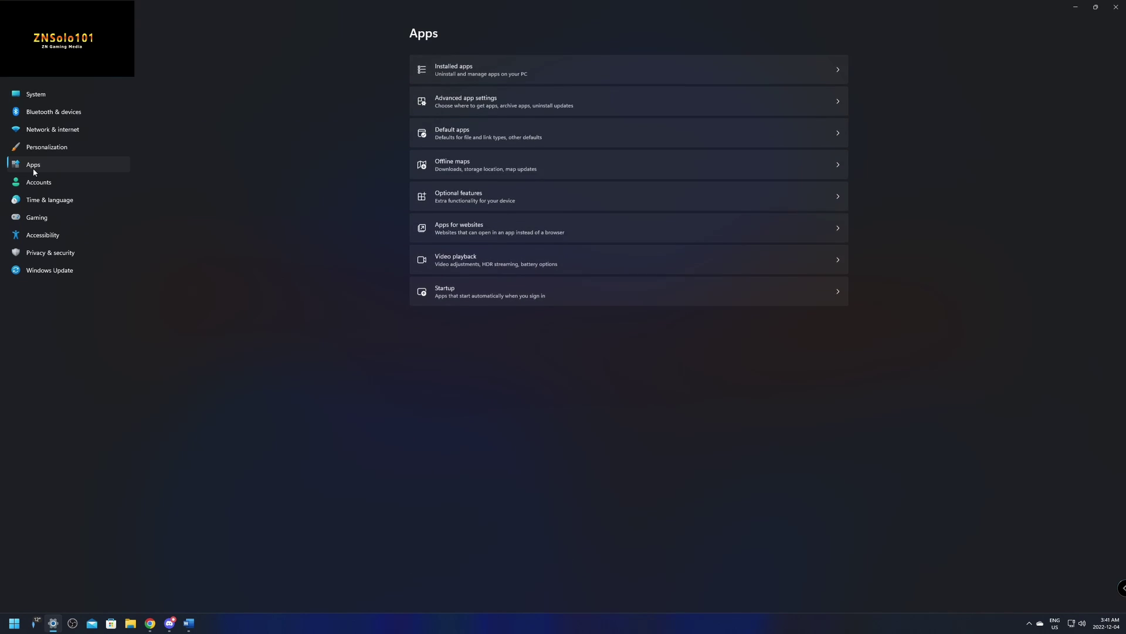
pyautogui.click(552, 69)
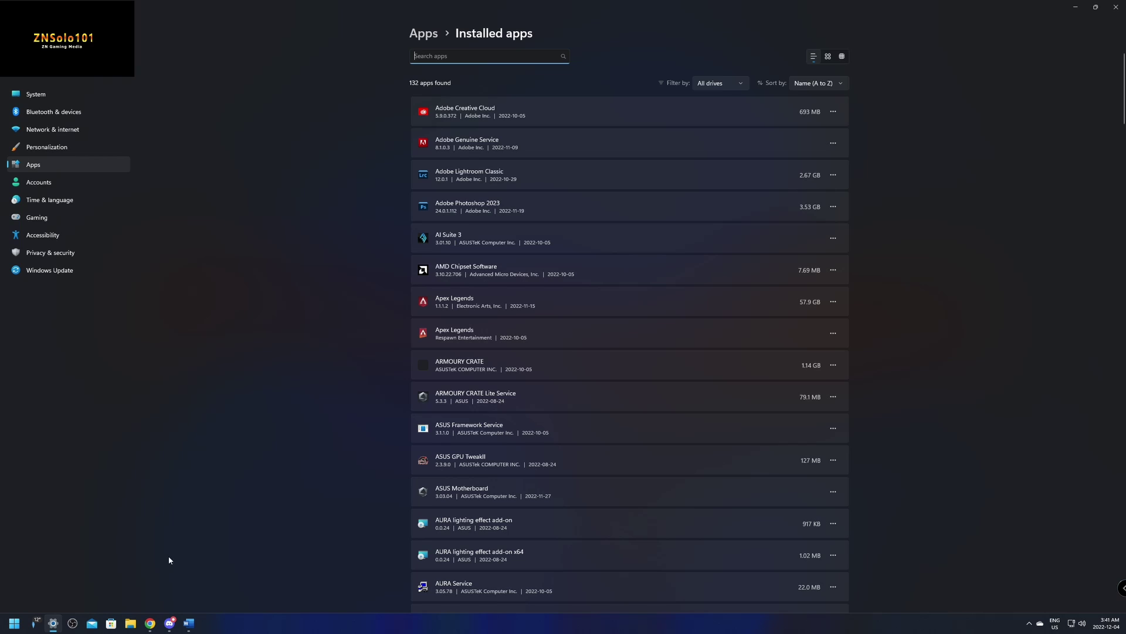
pyautogui.scroll(-20, 504, 242)
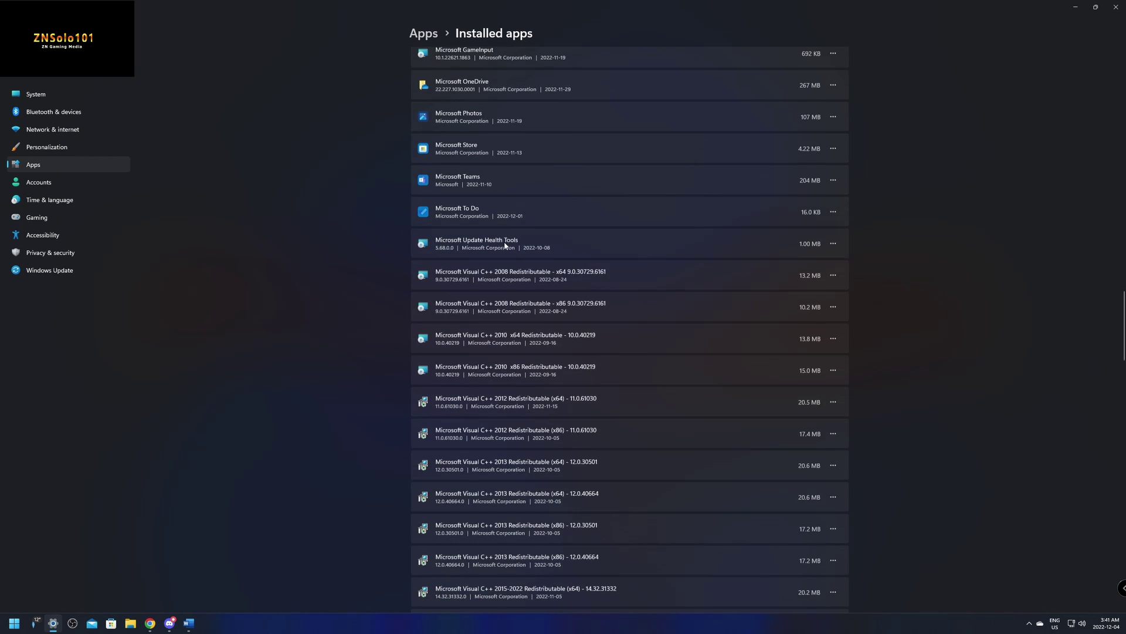
pyautogui.scroll(-20, 505, 241)
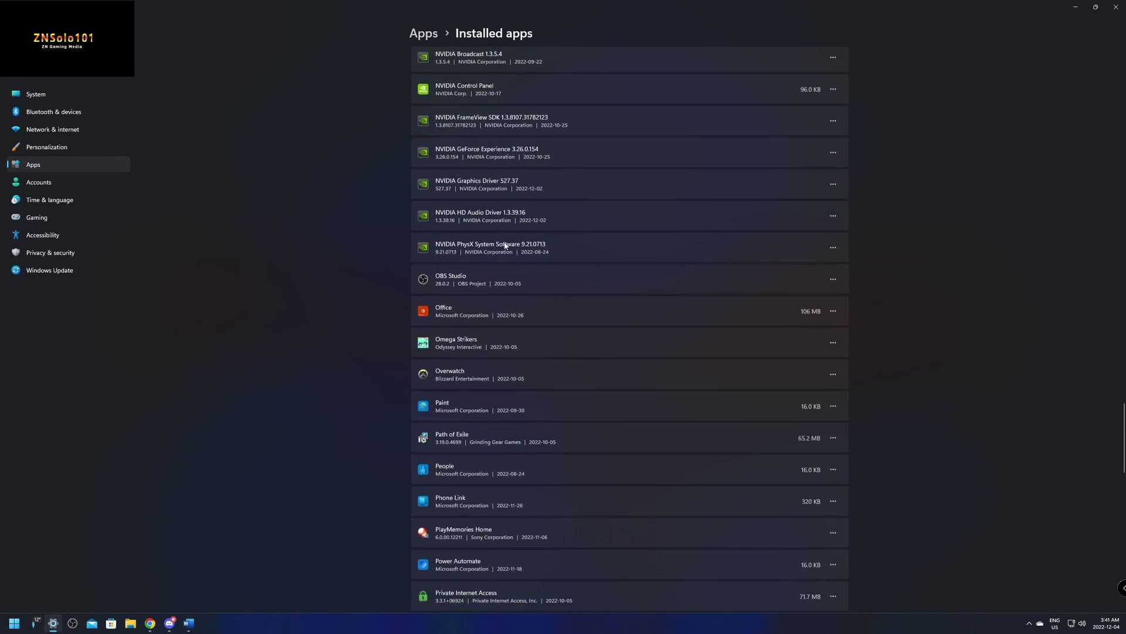
# Step: Uninstall StreamFX (for OBS Studio), approving UAC and the removal prompts, then close Settings
pyautogui.click(834, 316)
pyautogui.click(741, 347)
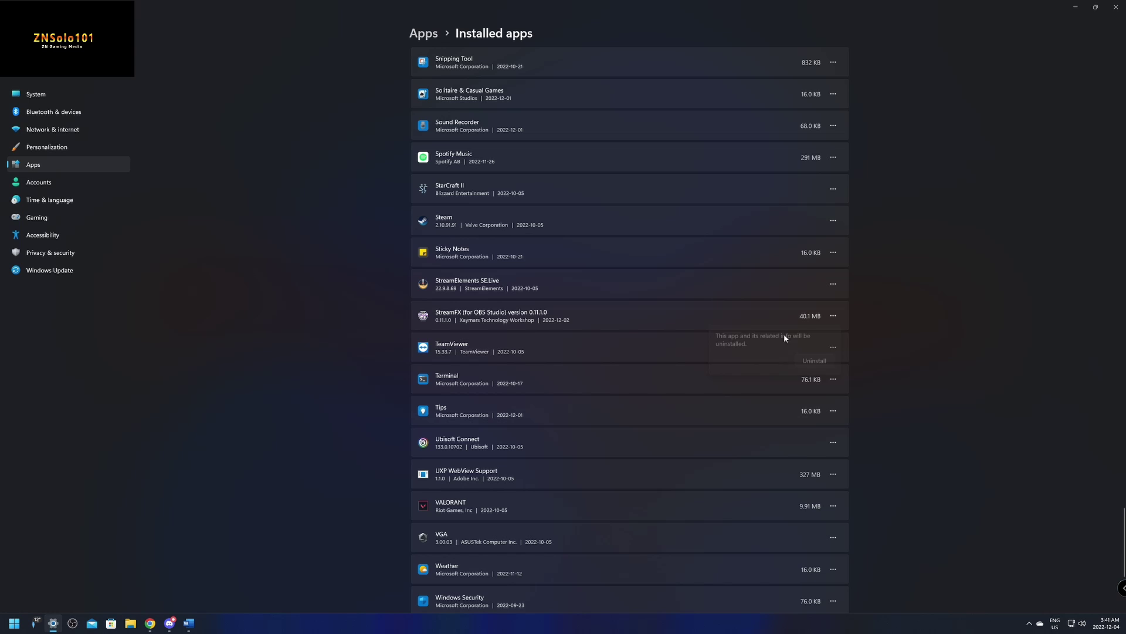
pyautogui.click(831, 361)
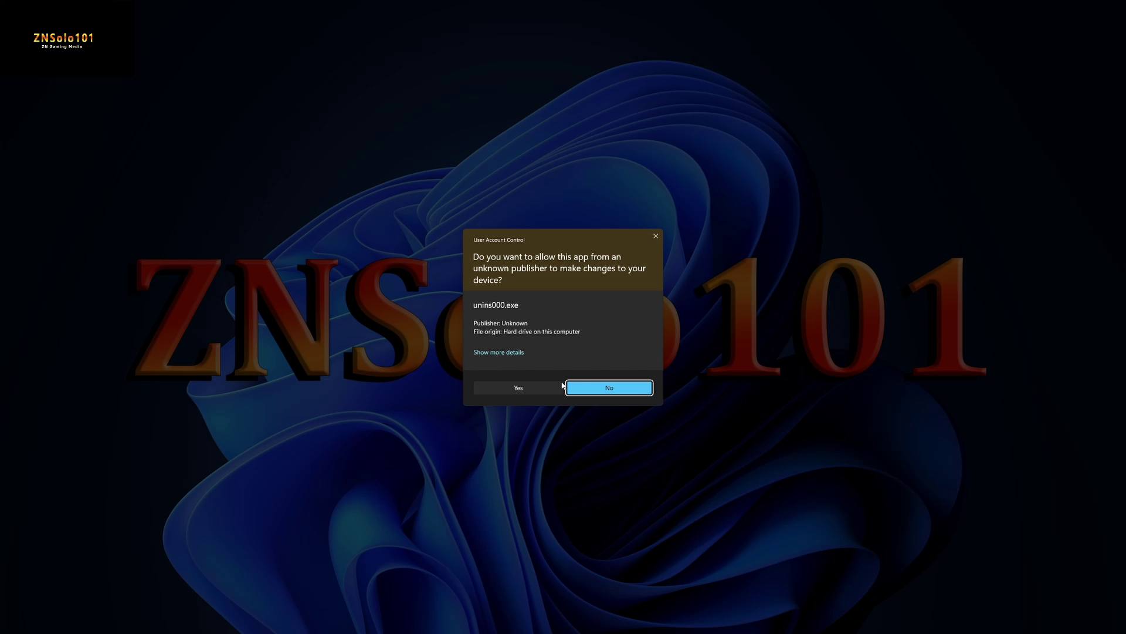
pyautogui.click(516, 386)
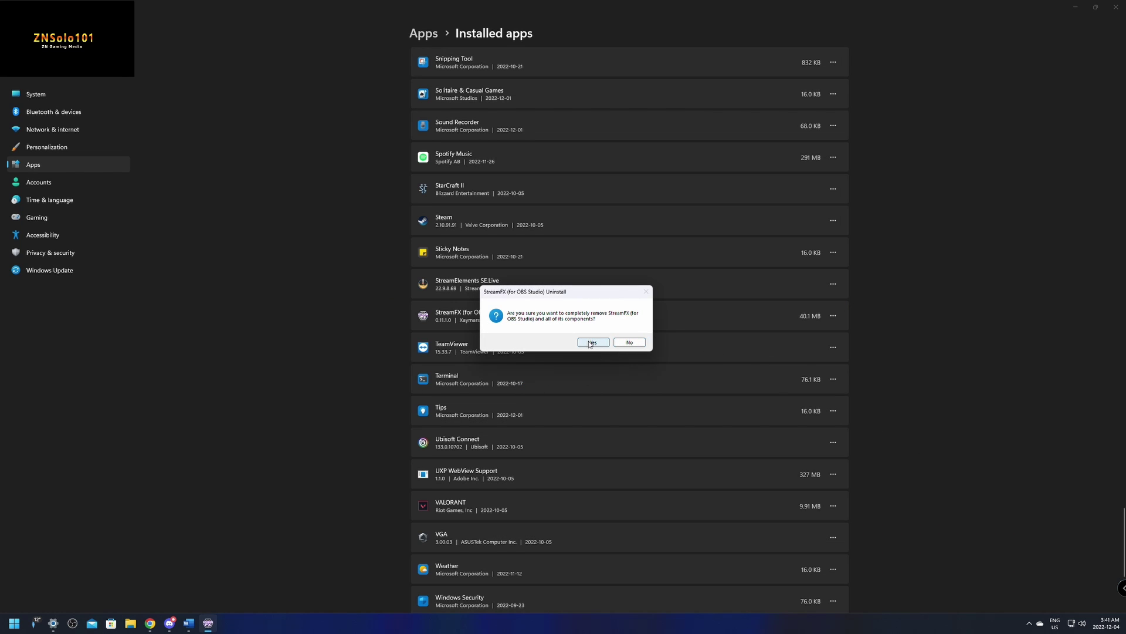
pyautogui.click(593, 342)
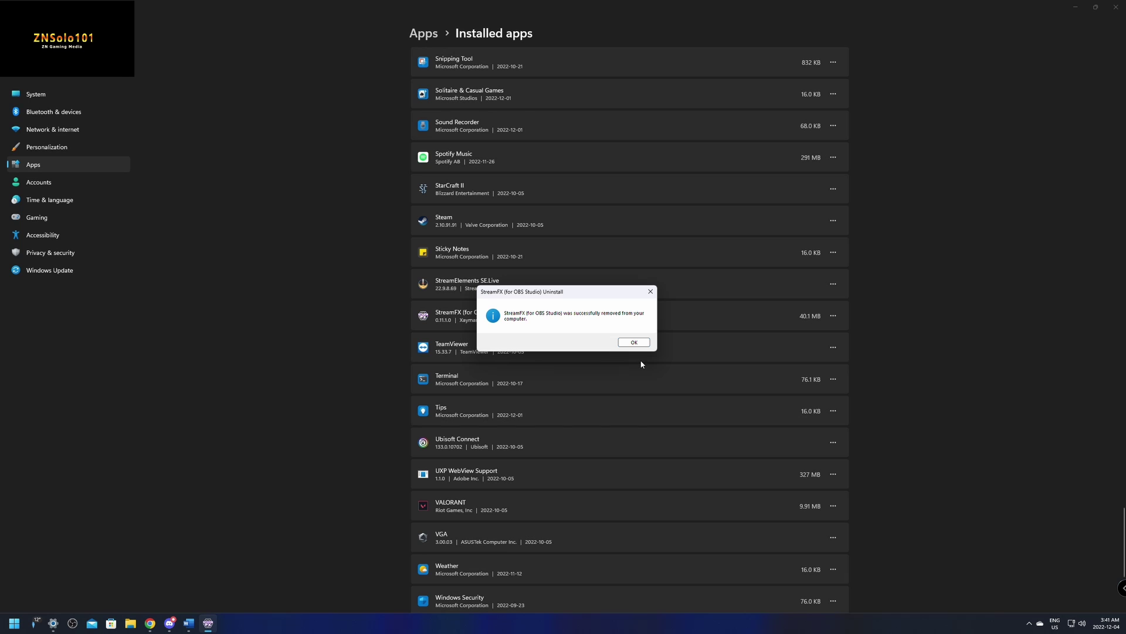
pyautogui.click(634, 345)
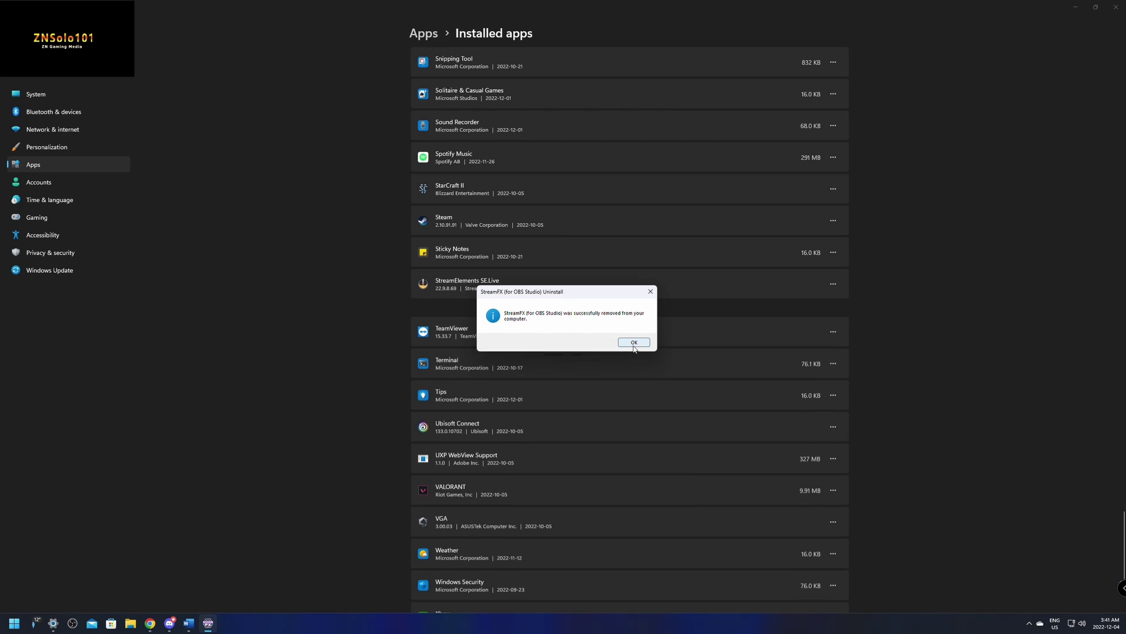
pyautogui.click(1116, 7)
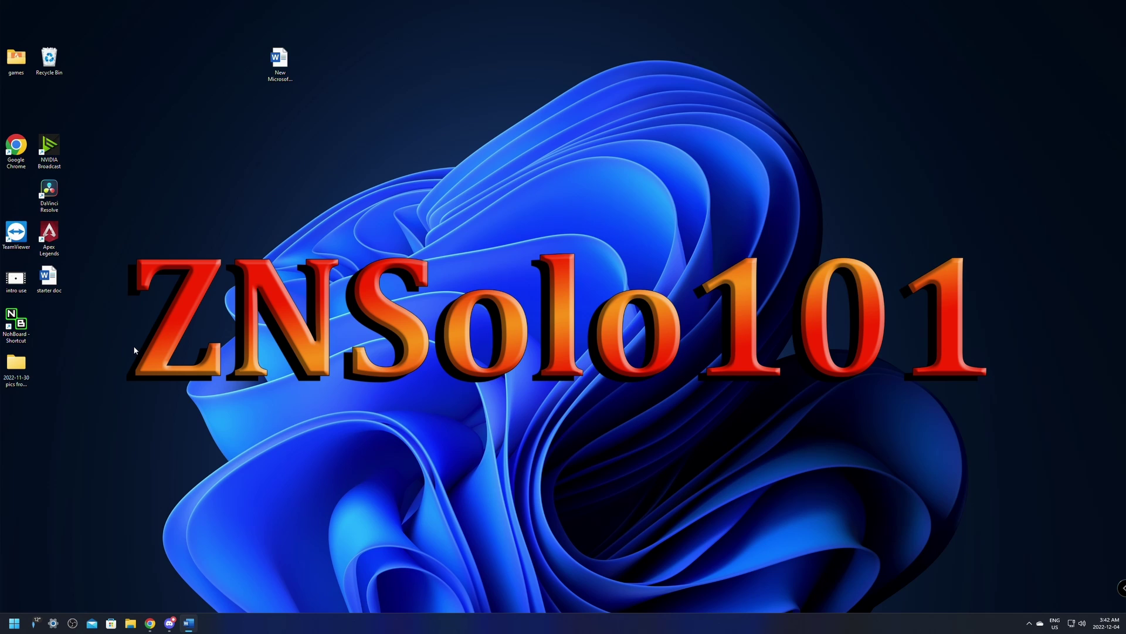
# Step: In Chrome, open the StreamFX (for OBS® Studio) result on obsproject.com
pyautogui.click(156, 617)
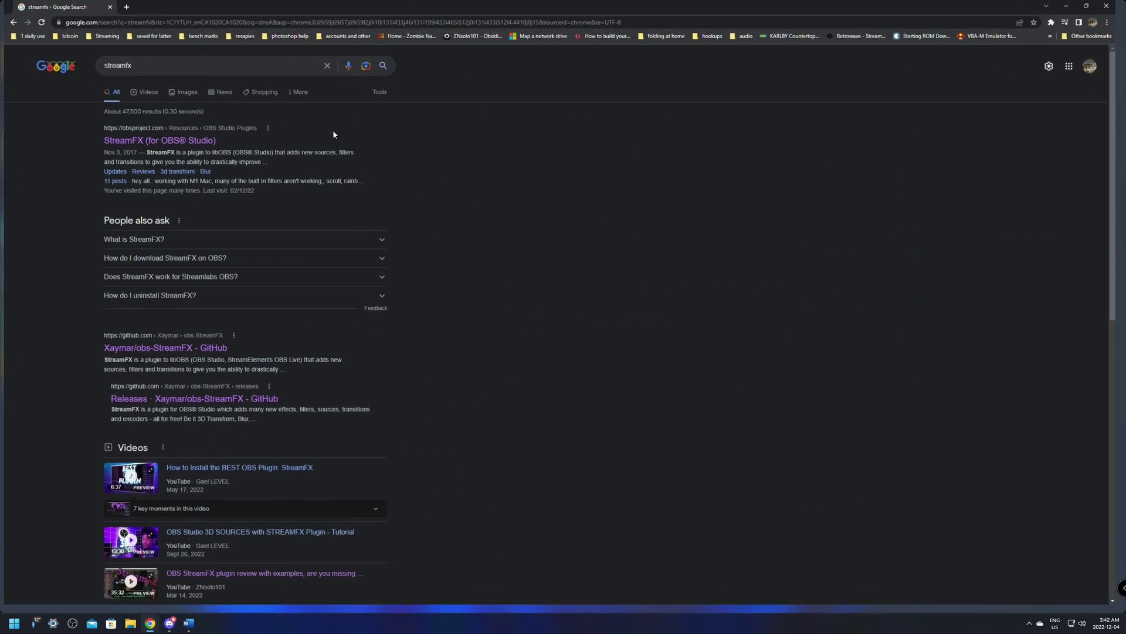
pyautogui.click(118, 145)
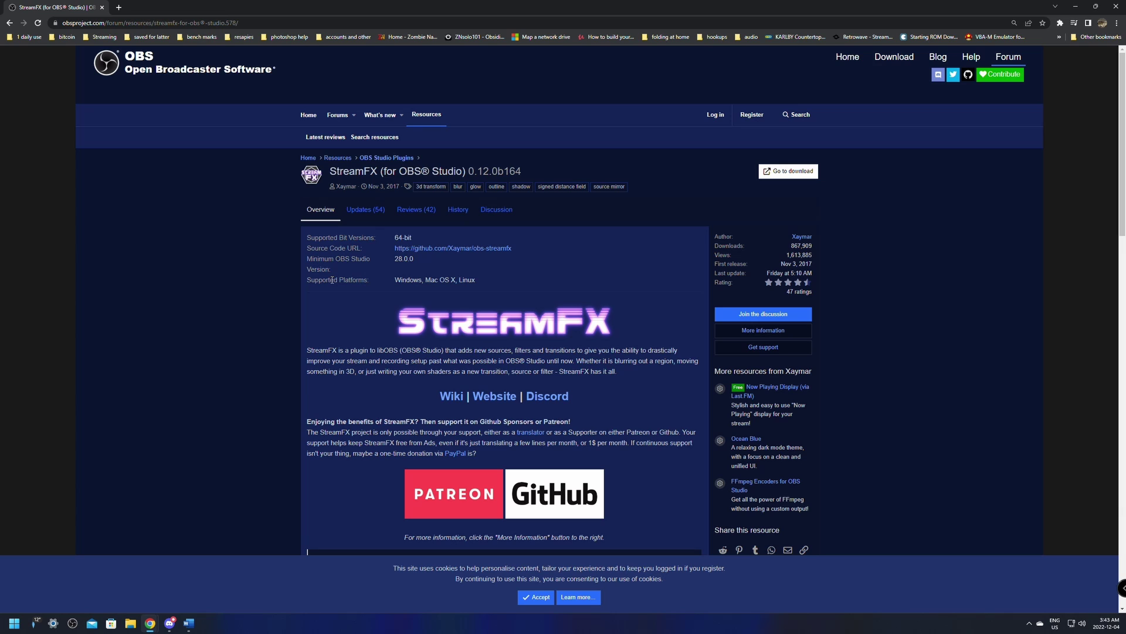
# Step: Open the Xaymar/obs-StreamFX GitHub source link in a new tab, browse it, then return to the resource page
pyautogui.rightClick(449, 252)
pyautogui.click(463, 260)
pyautogui.click(158, 3)
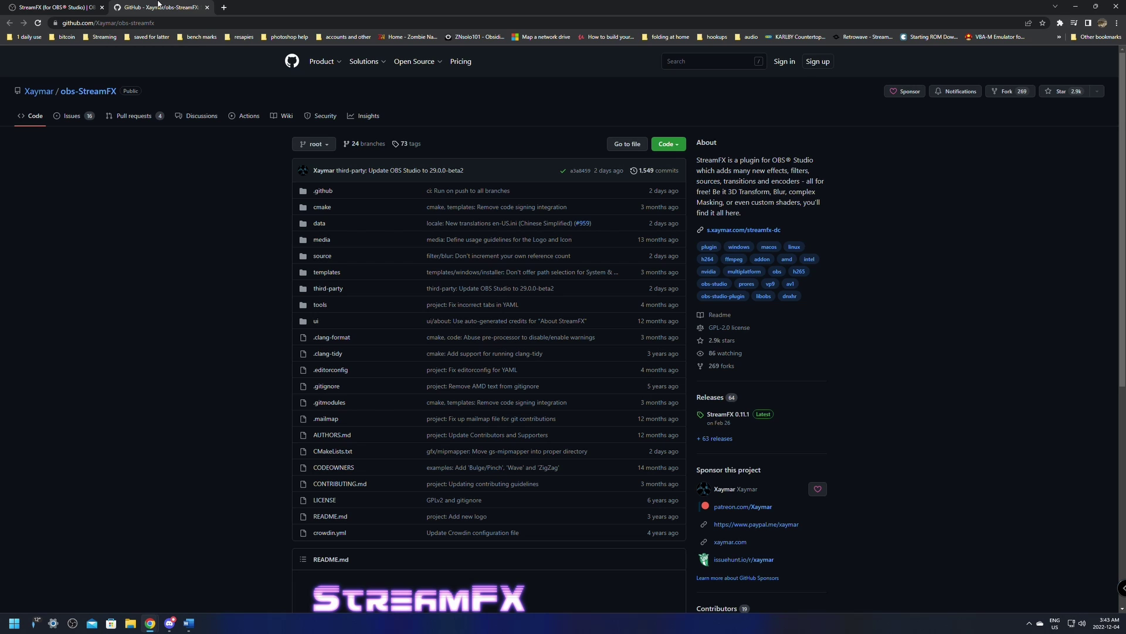
pyautogui.scroll(-1, 617, 244)
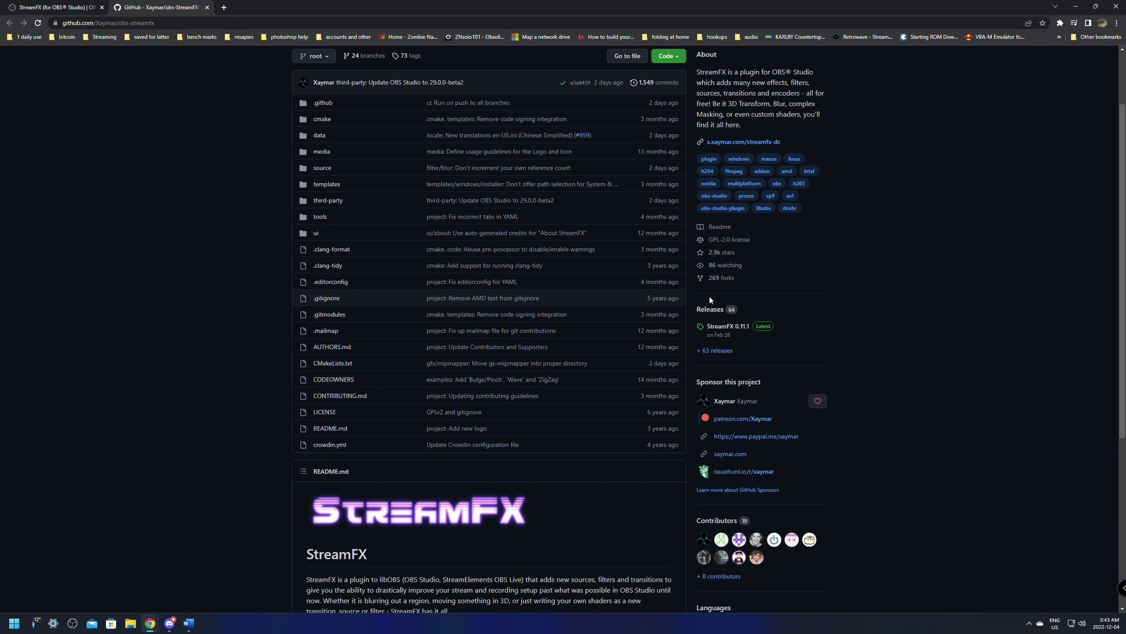
pyautogui.click(55, 8)
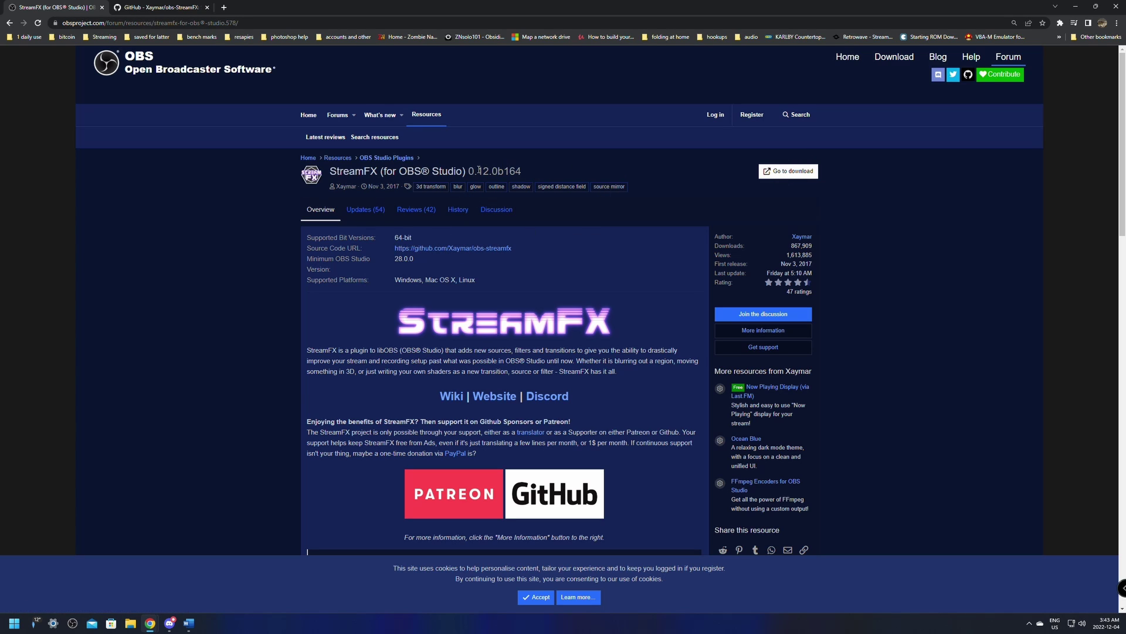
# Step: Highlight version 0.12.0b164 and follow Go to download to its GitHub release page
pyautogui.moveTo(468, 171); pyautogui.dragTo(550, 174)
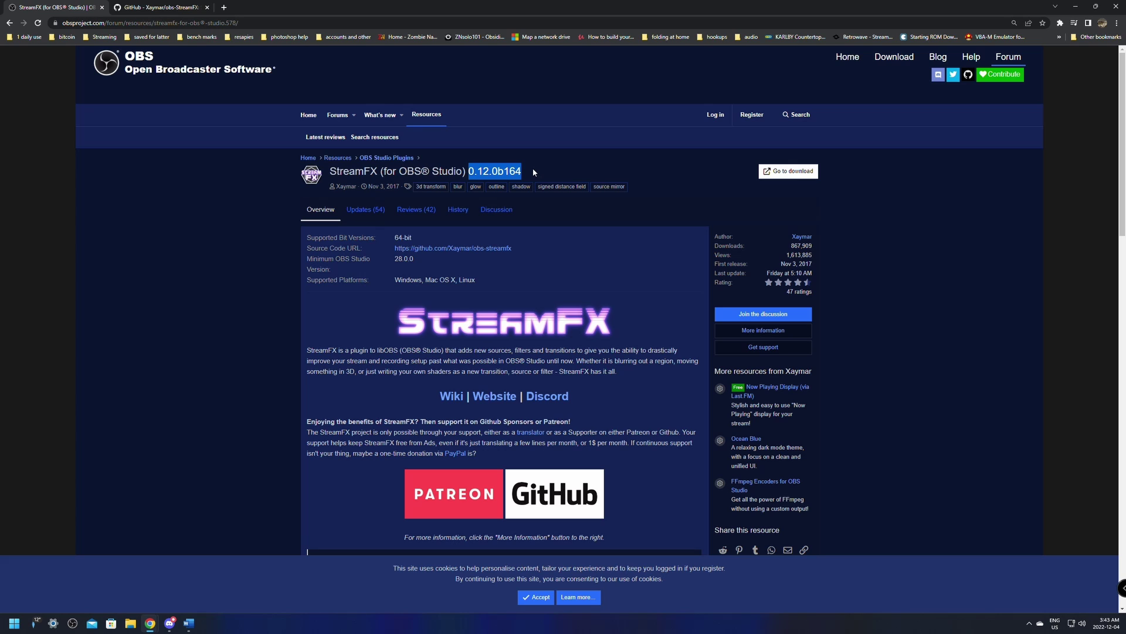
pyautogui.click(786, 171)
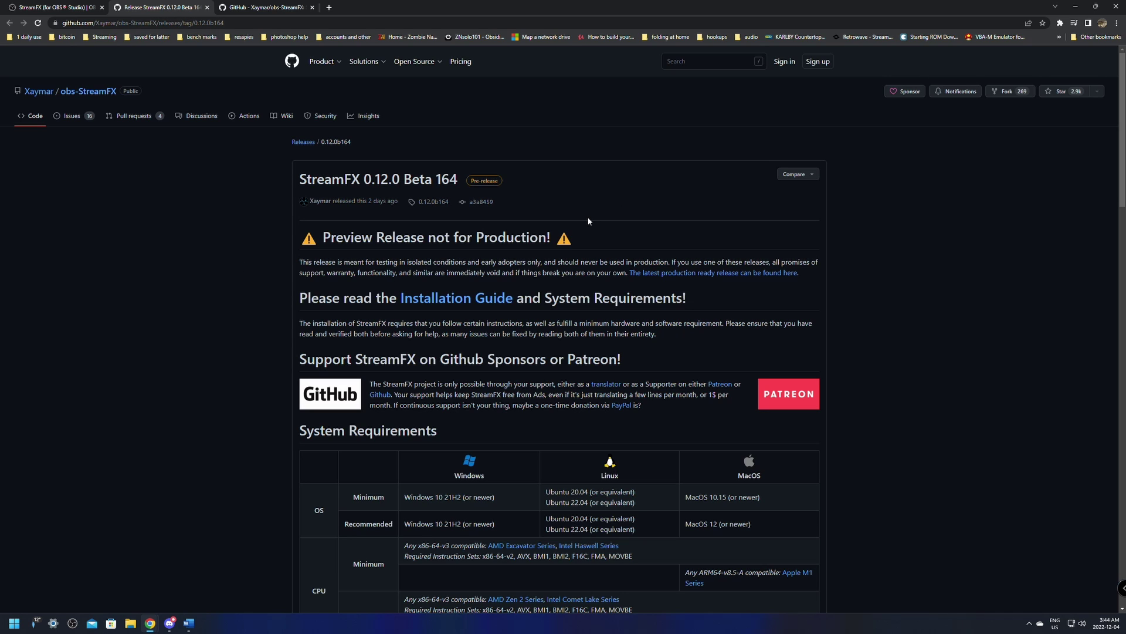
# Step: Download streamfx-windows-0.12.0b164-ga3a84595.exe from the release's Assets list
pyautogui.scroll(-20, 478, 223)
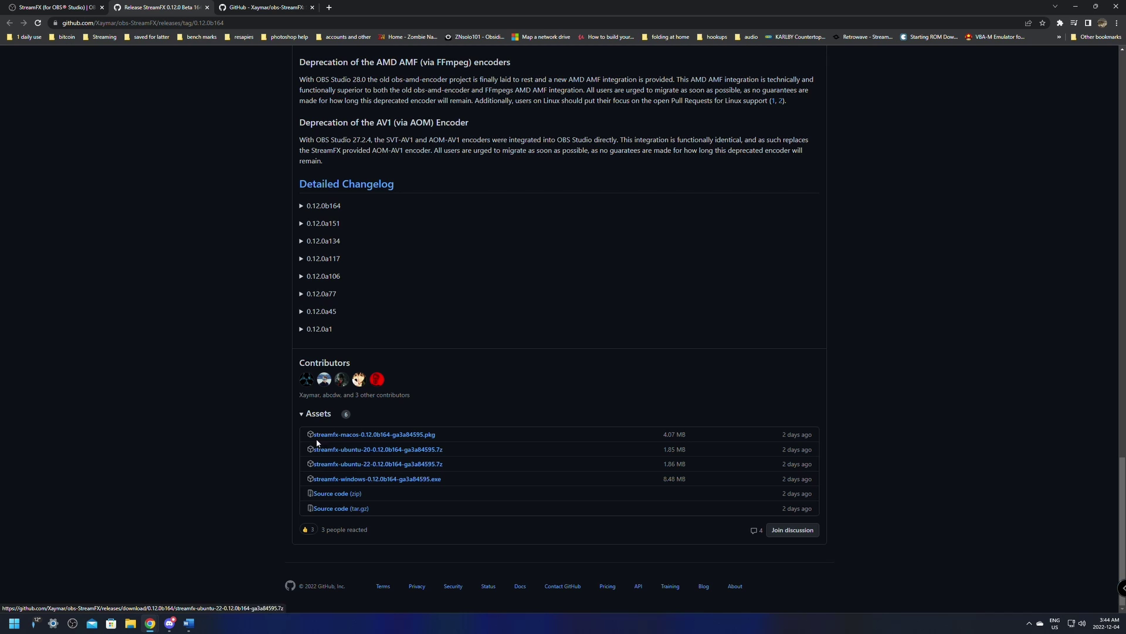
pyautogui.click(358, 479)
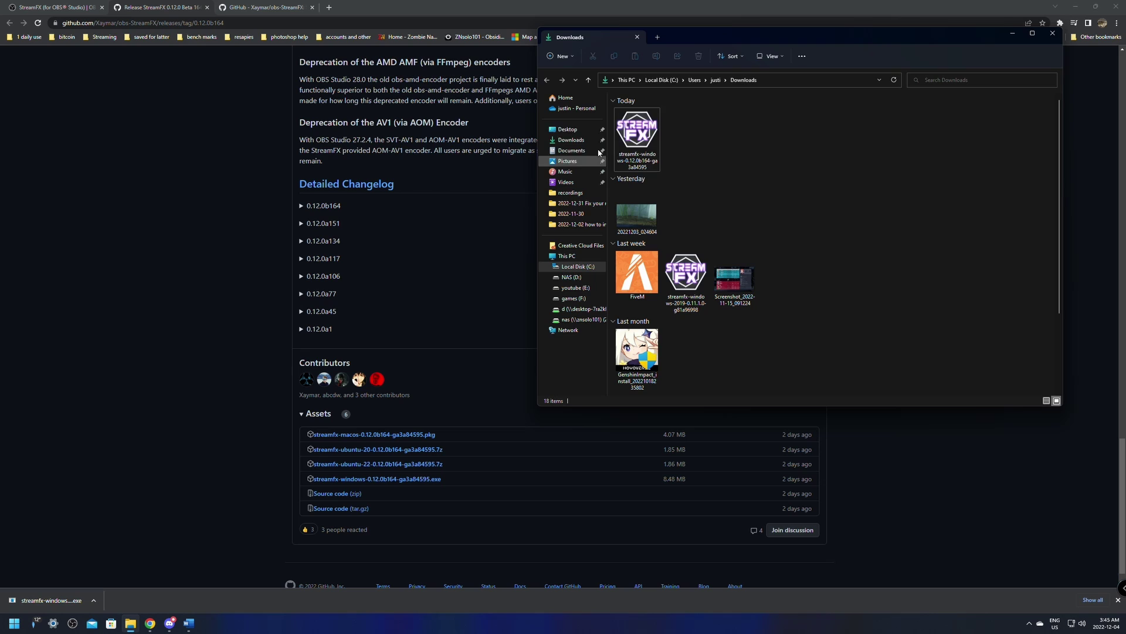
# Step: Run the downloaded 0.12.0b164 installer and show More info on its SmartScreen warning
pyautogui.doubleClick(637, 147)
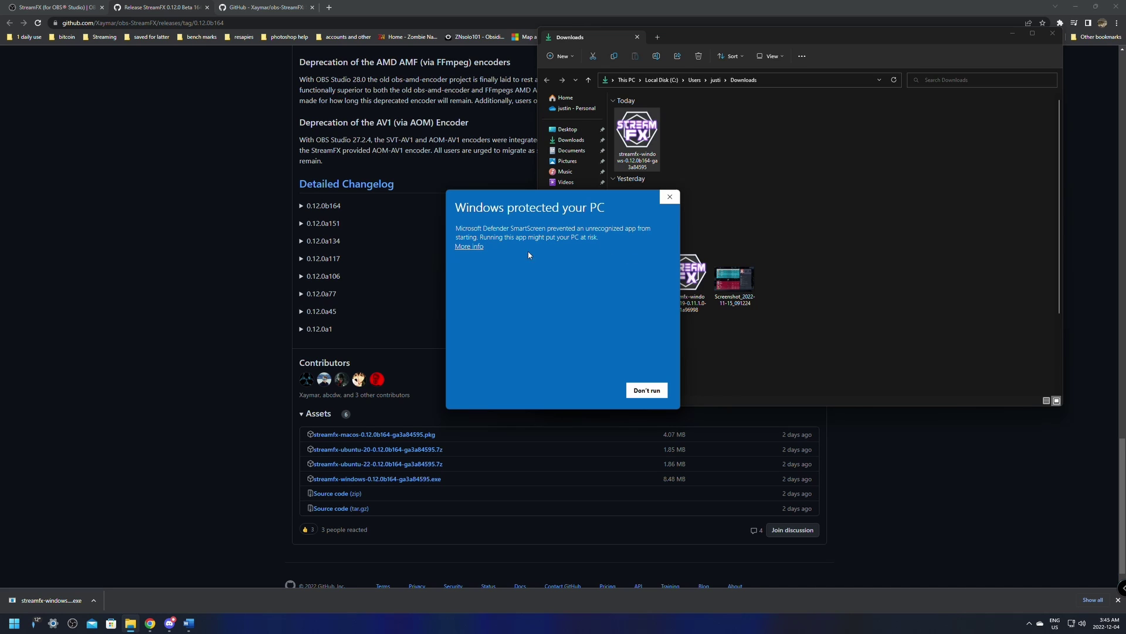
pyautogui.click(473, 247)
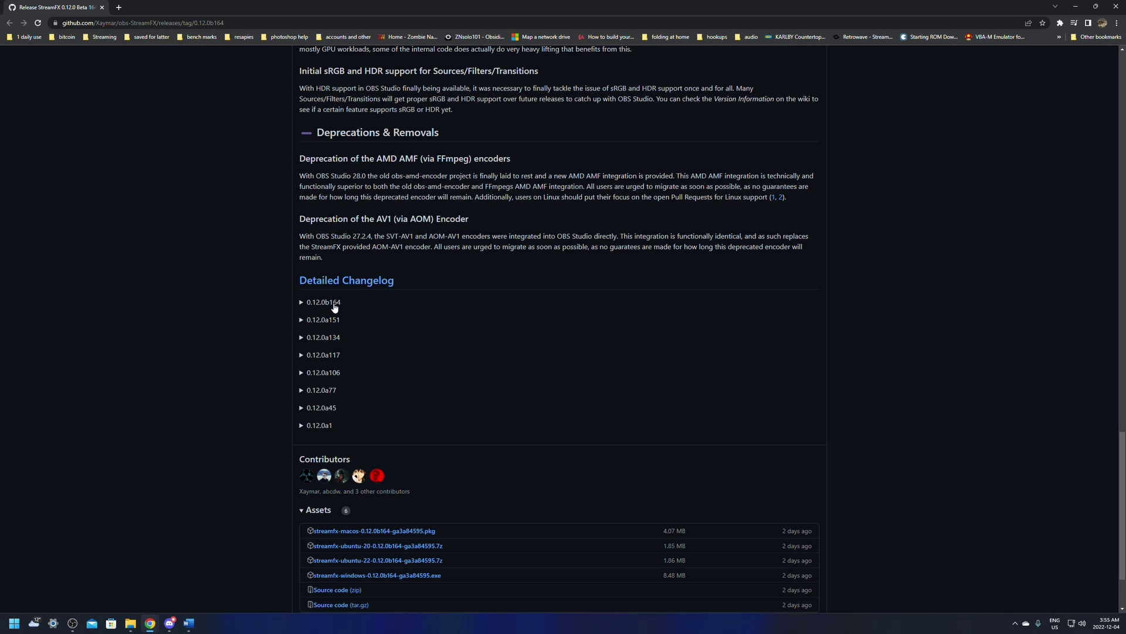
# Step: Scroll the release page and expand the 0.12.0a151 changelog entry
pyautogui.scroll(1, 338, 308)
pyautogui.scroll(20, 338, 307)
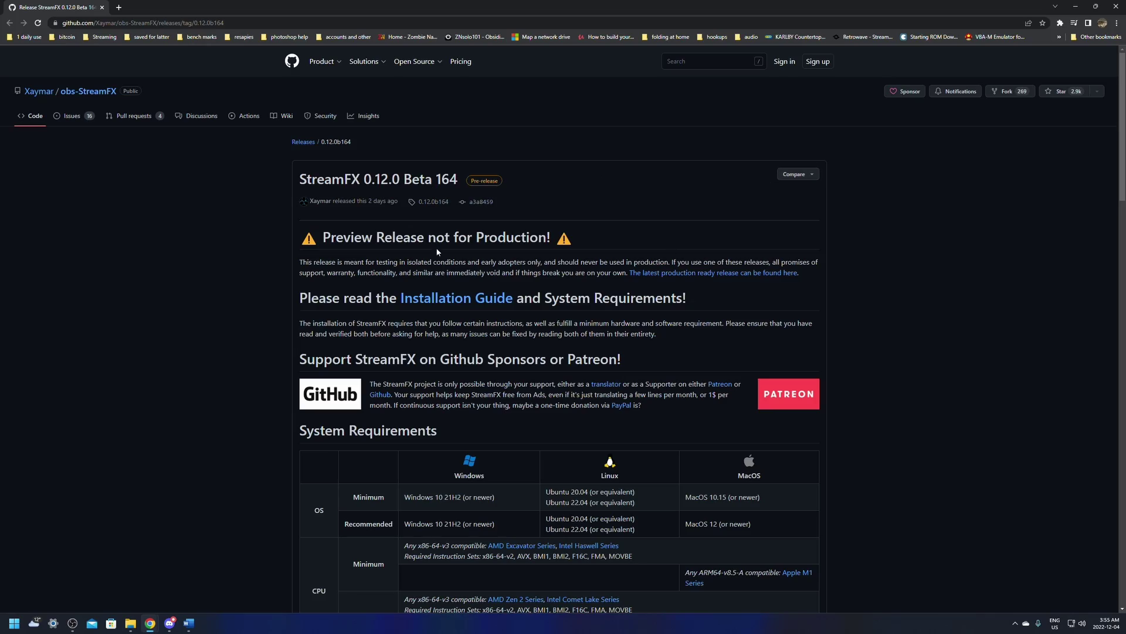
pyautogui.scroll(-20, 438, 252)
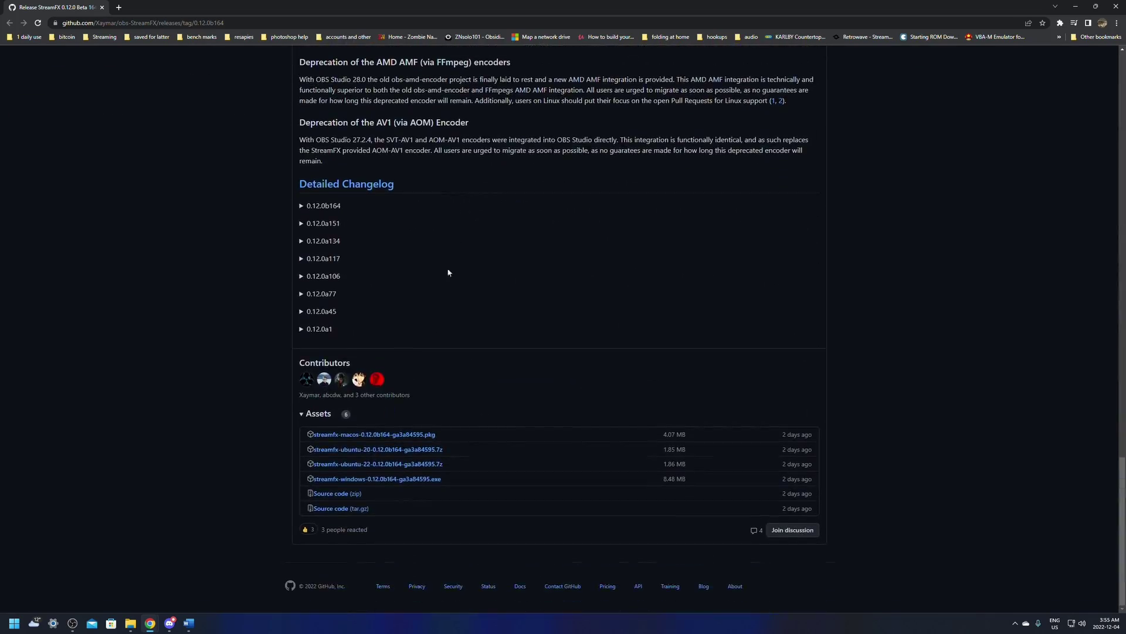
pyautogui.click(329, 223)
pyautogui.scroll(12, 584, 361)
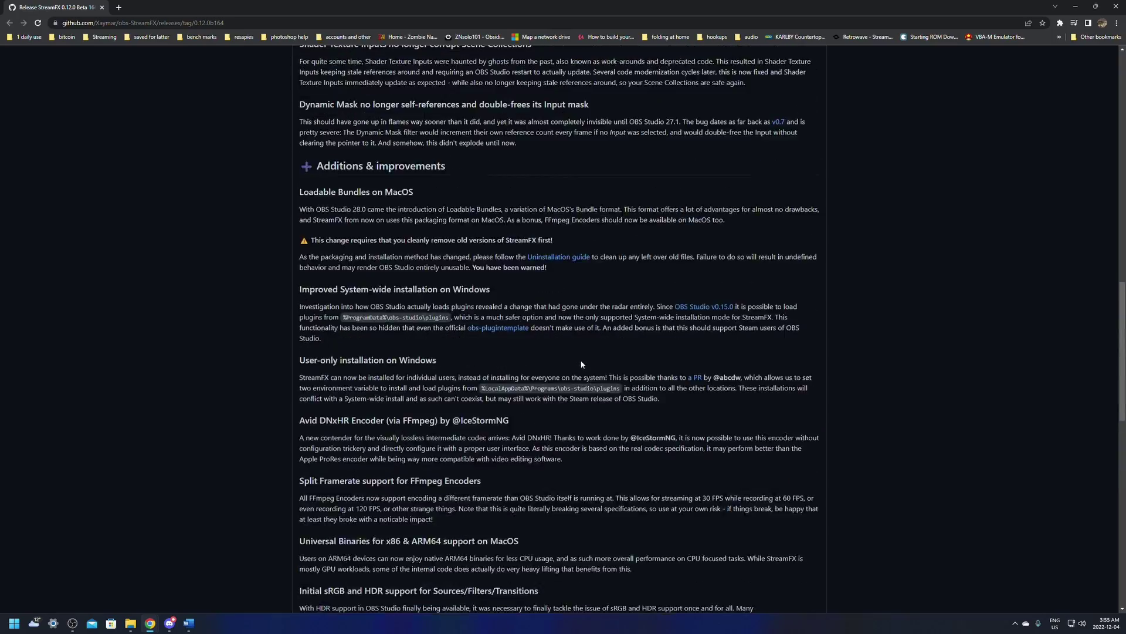
pyautogui.scroll(15, 582, 364)
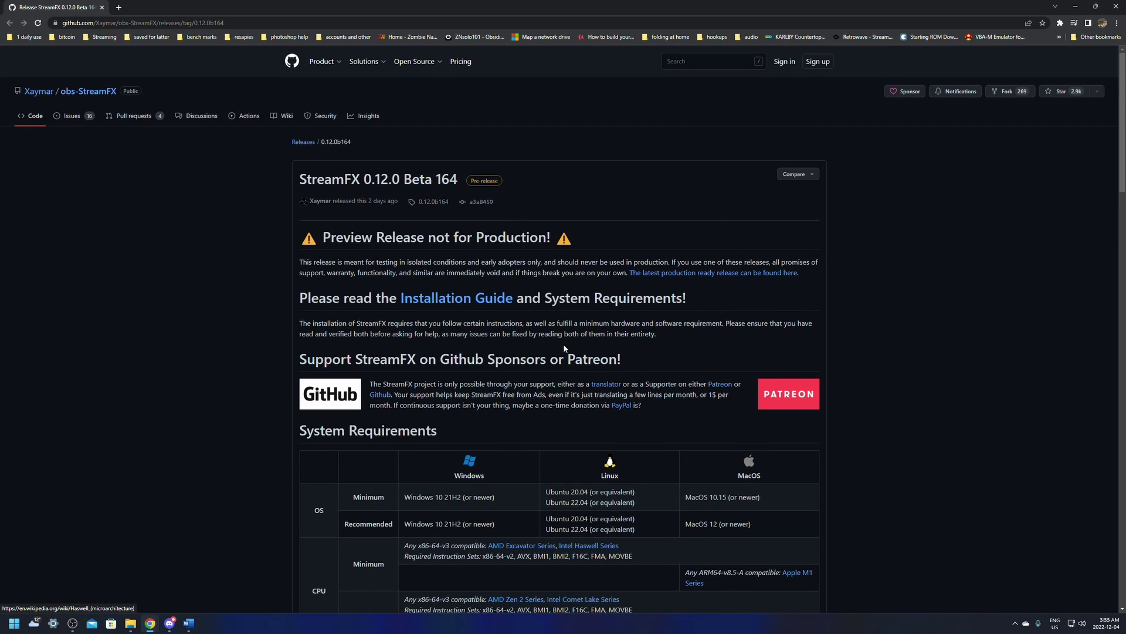
# Step: From the full releases list, open 0.12.0 Alpha 151 and download its Windows .exe installer
pyautogui.click(298, 142)
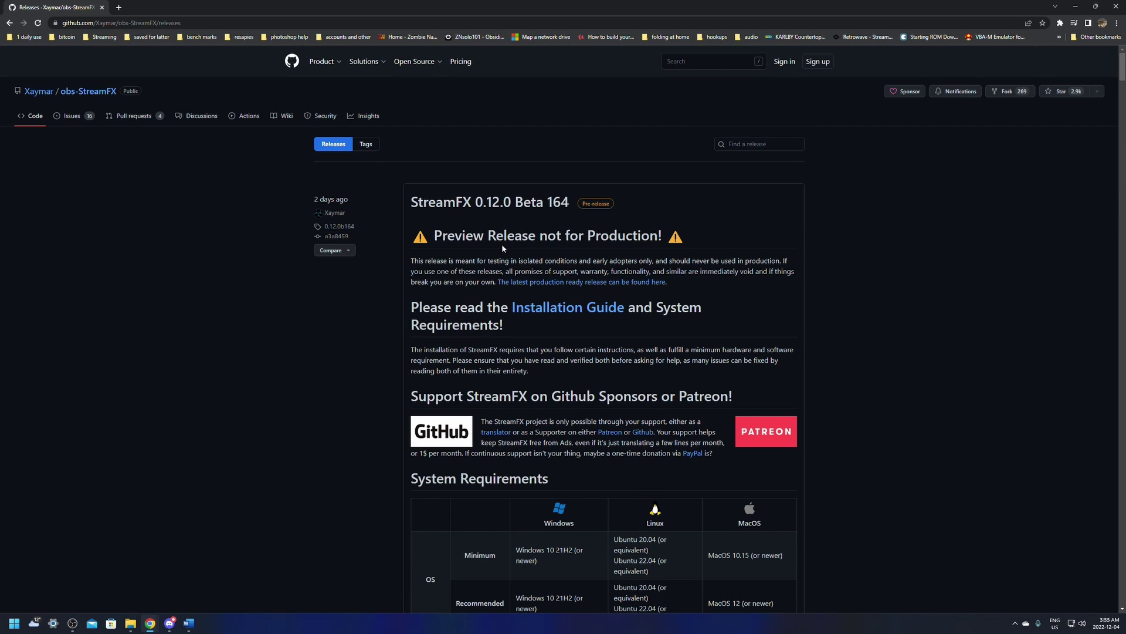
pyautogui.scroll(-15, 502, 244)
pyautogui.scroll(-5, 503, 246)
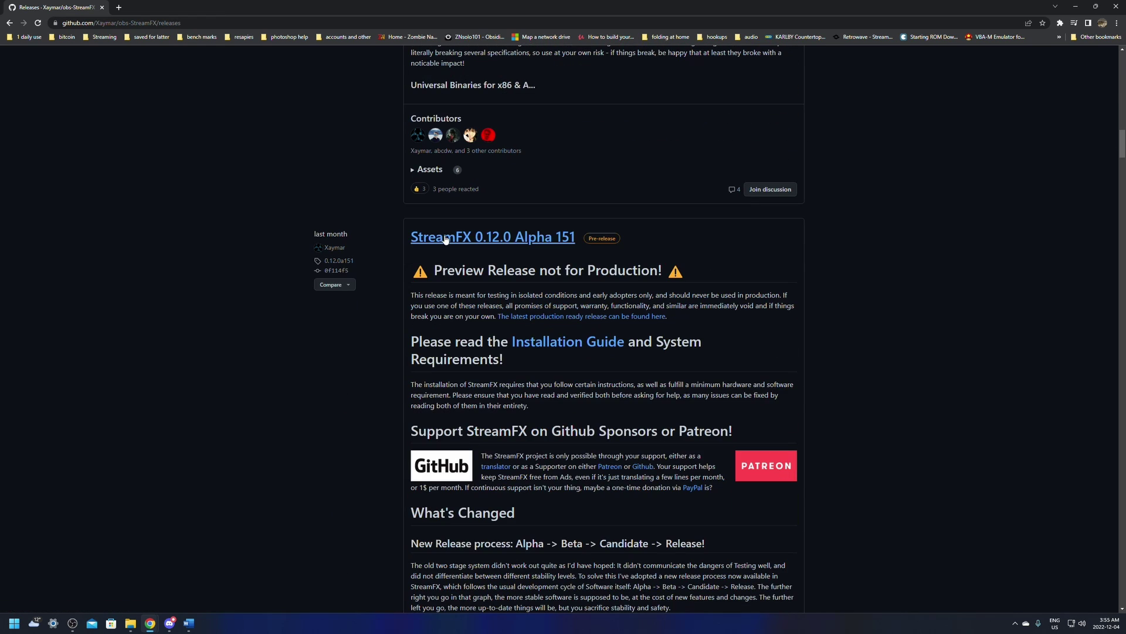
pyautogui.click(507, 241)
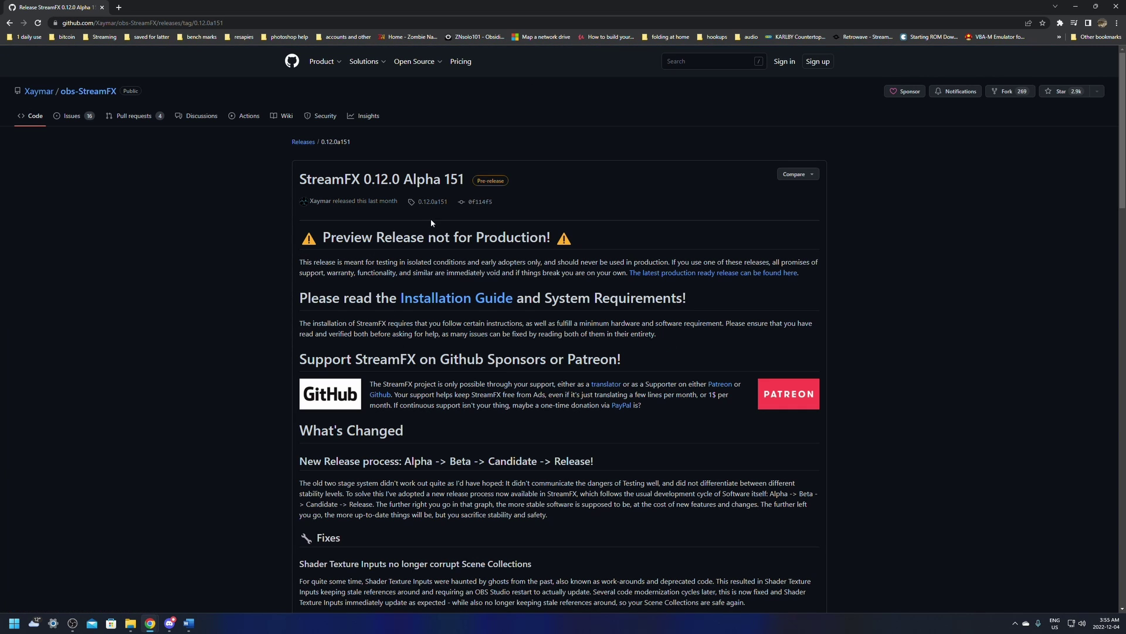
pyautogui.scroll(-20, 516, 199)
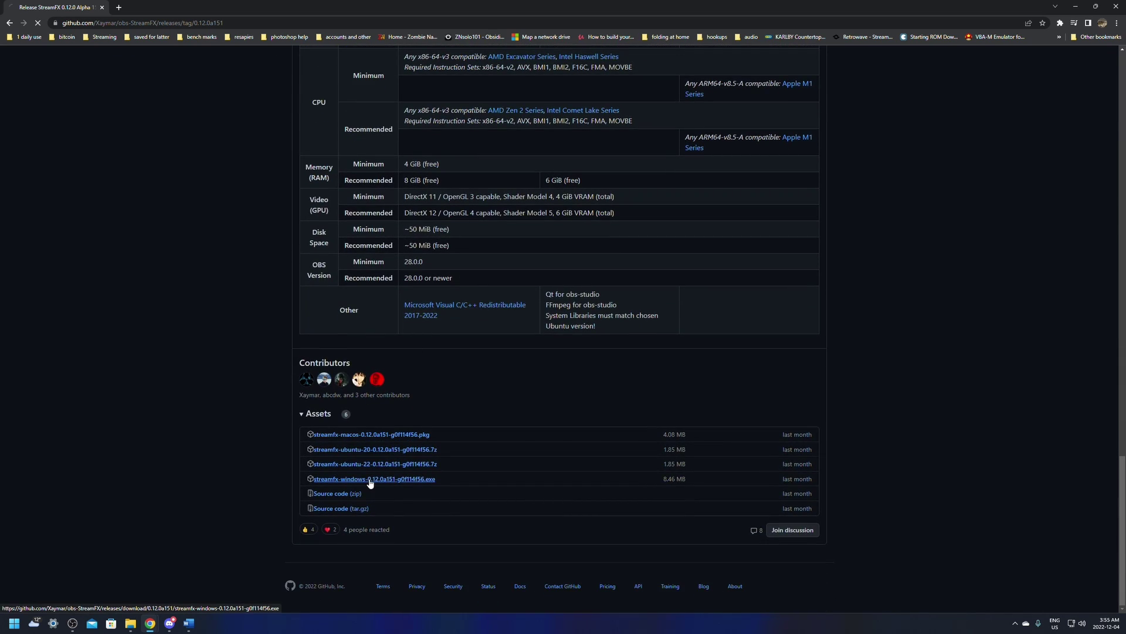
pyautogui.click(394, 480)
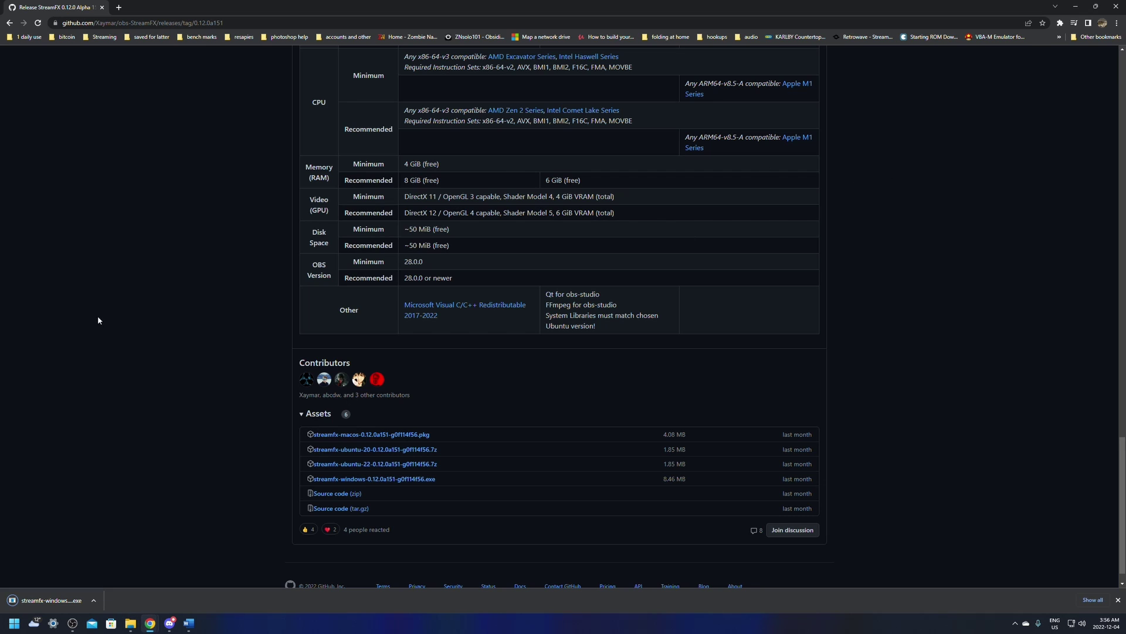
pyautogui.click(53, 623)
pyautogui.click(72, 623)
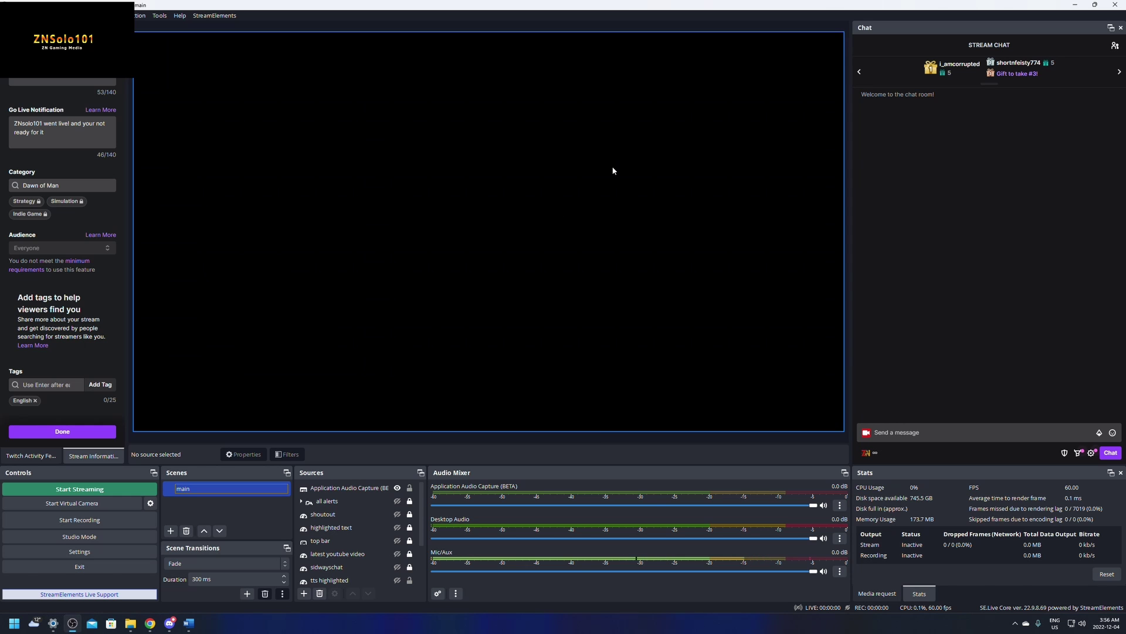
# Step: Minimize OBS and open the Installed apps list in Windows Settings
pyautogui.click(1075, 4)
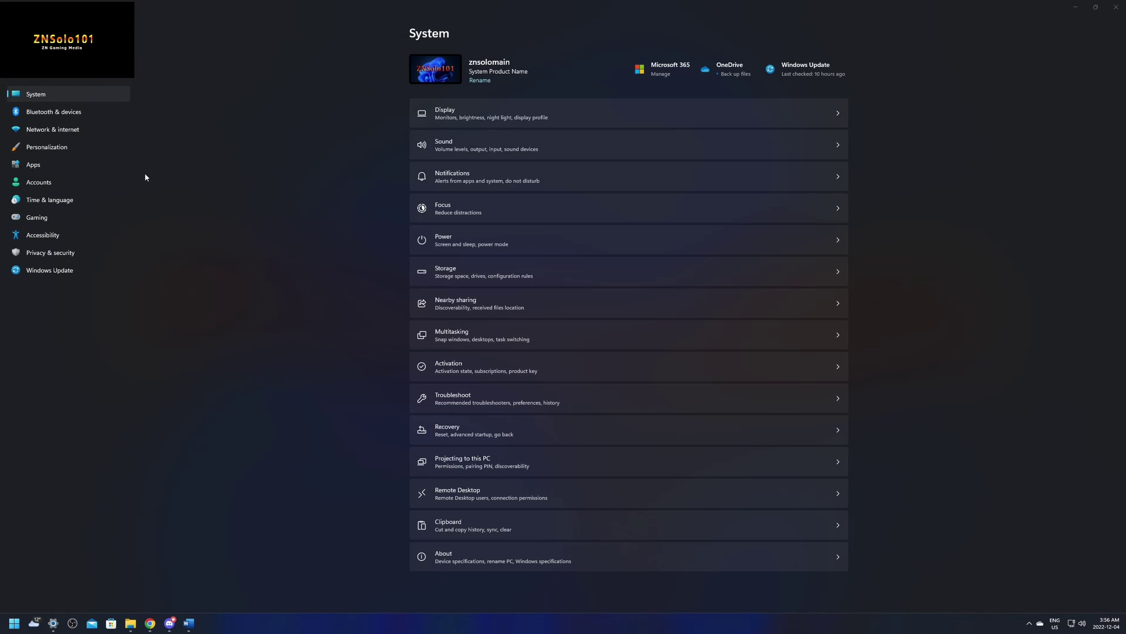
pyautogui.click(44, 164)
pyautogui.click(541, 69)
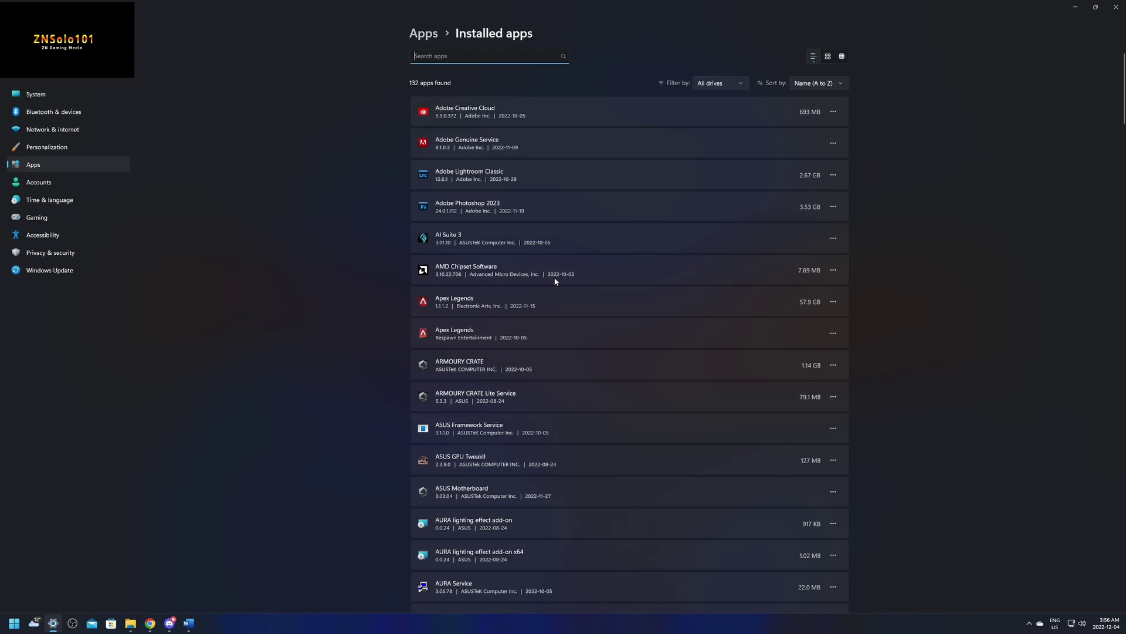
# Step: Find StreamFX 0.12.0.164 in the list and uninstall it, approving UAC and acknowledging removal
pyautogui.scroll(-15, 555, 281)
pyautogui.scroll(-20, 555, 281)
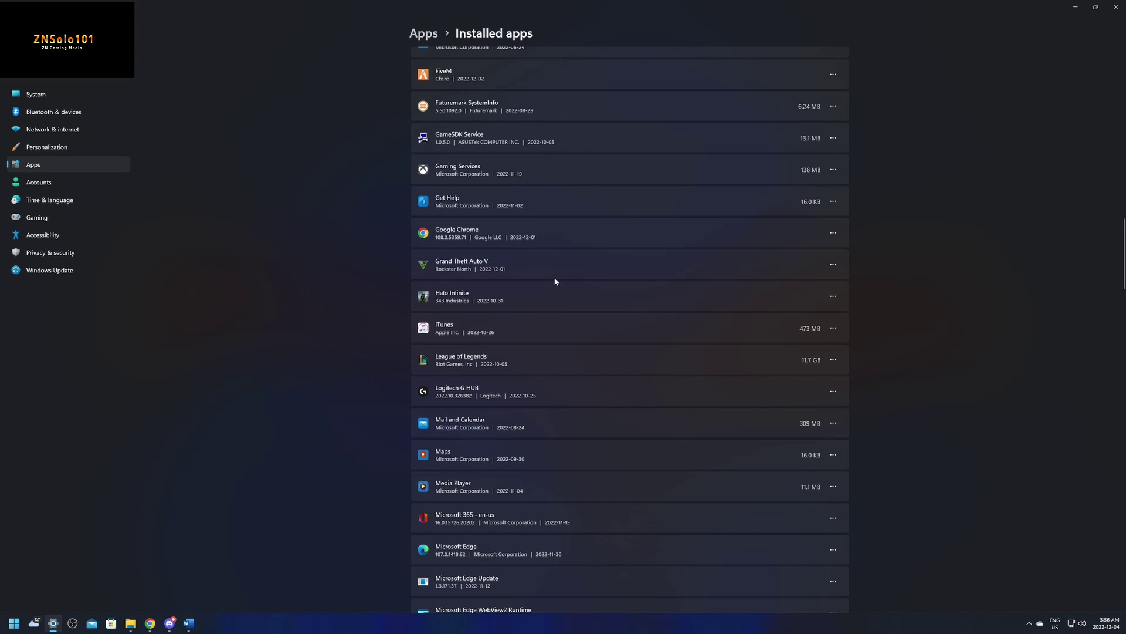
pyautogui.scroll(-10, 555, 281)
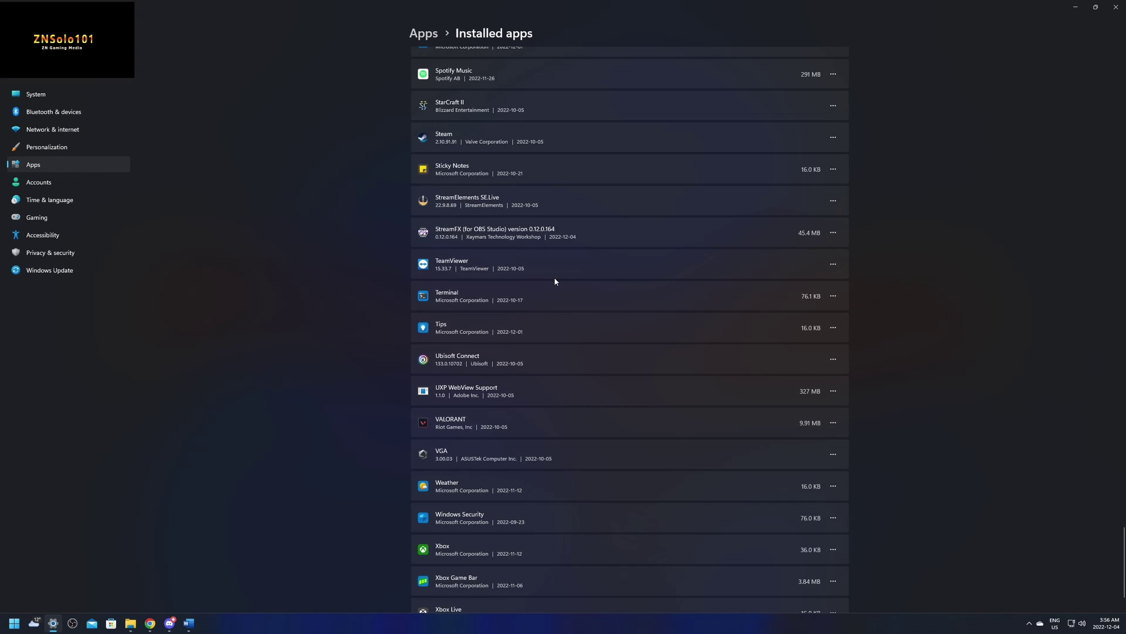
pyautogui.scroll(-3, 555, 281)
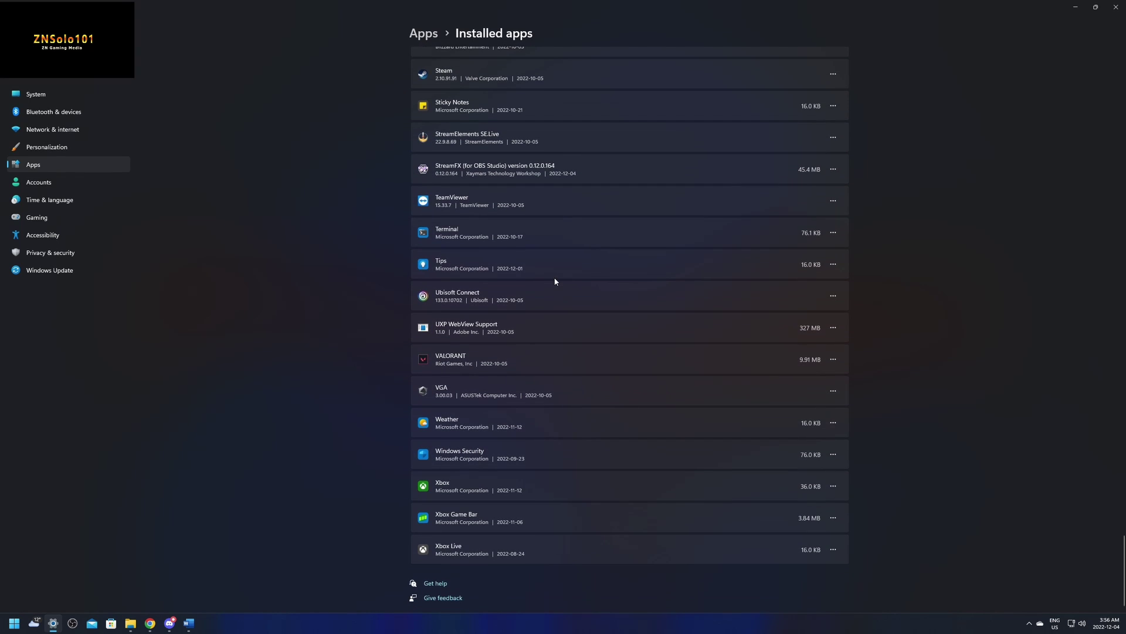
pyautogui.scroll(10, 555, 281)
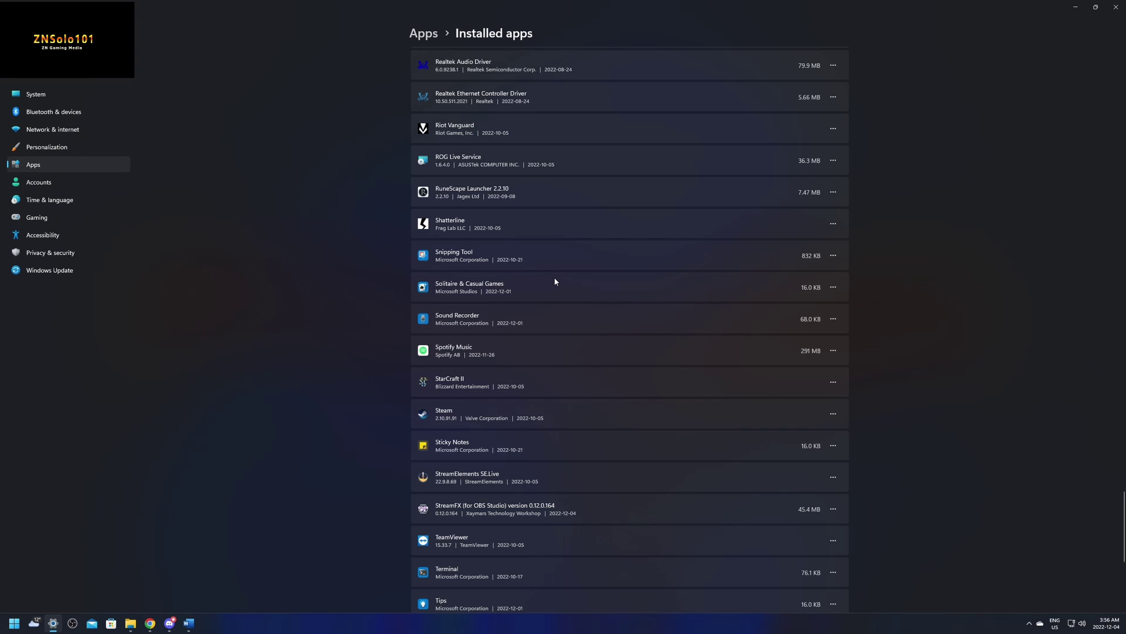
pyautogui.scroll(5, 555, 281)
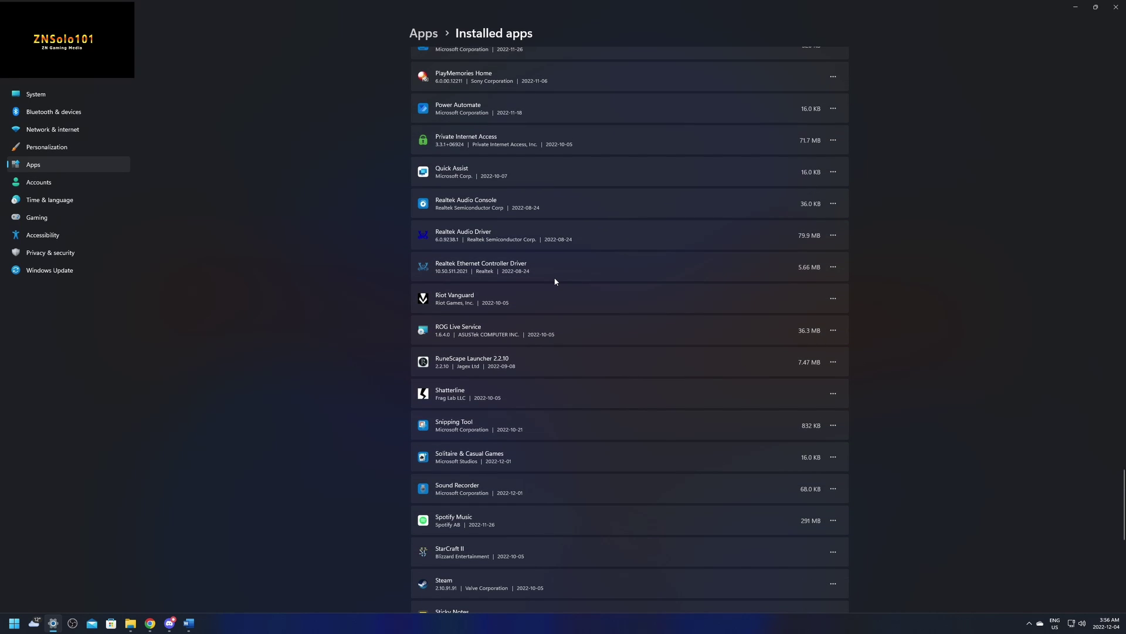
pyautogui.scroll(10, 555, 281)
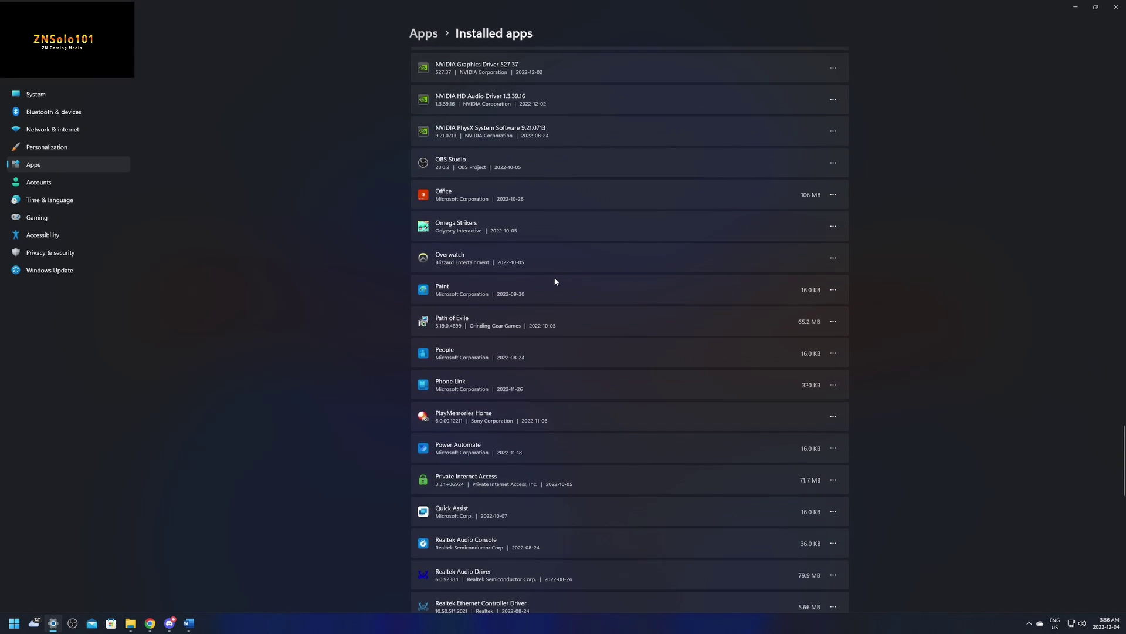
pyautogui.scroll(5, 555, 281)
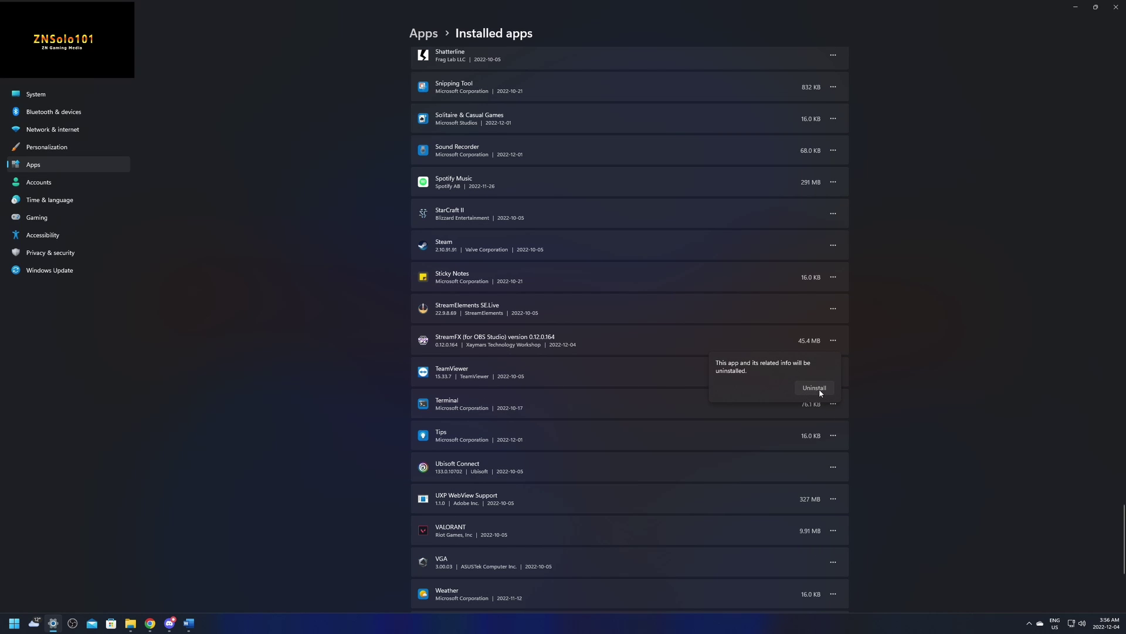
pyautogui.click(819, 390)
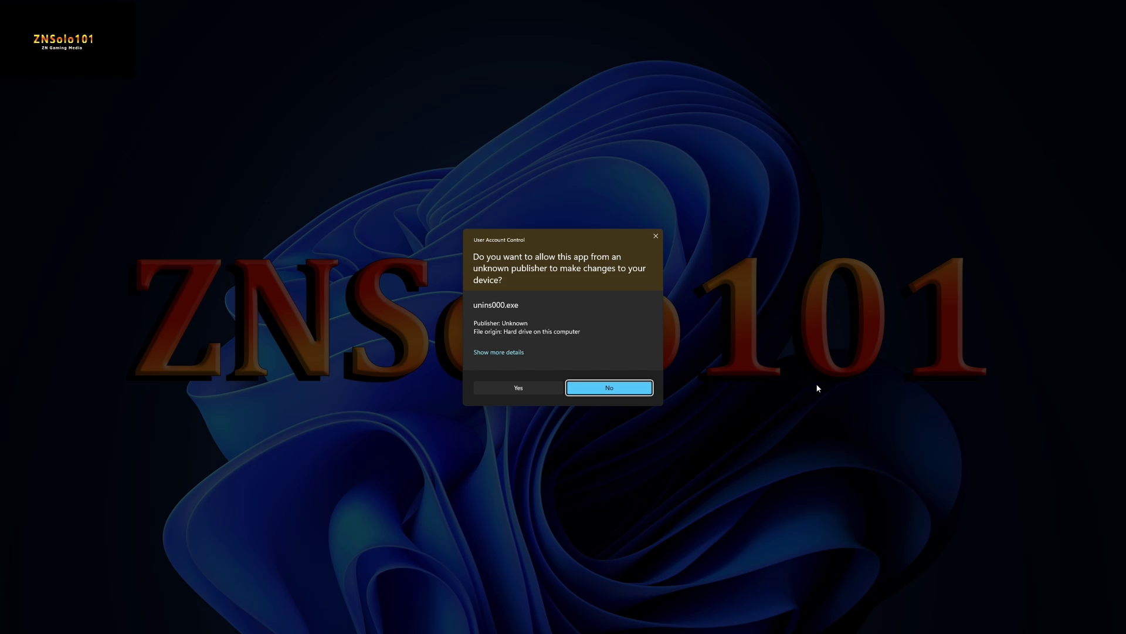
pyautogui.click(549, 384)
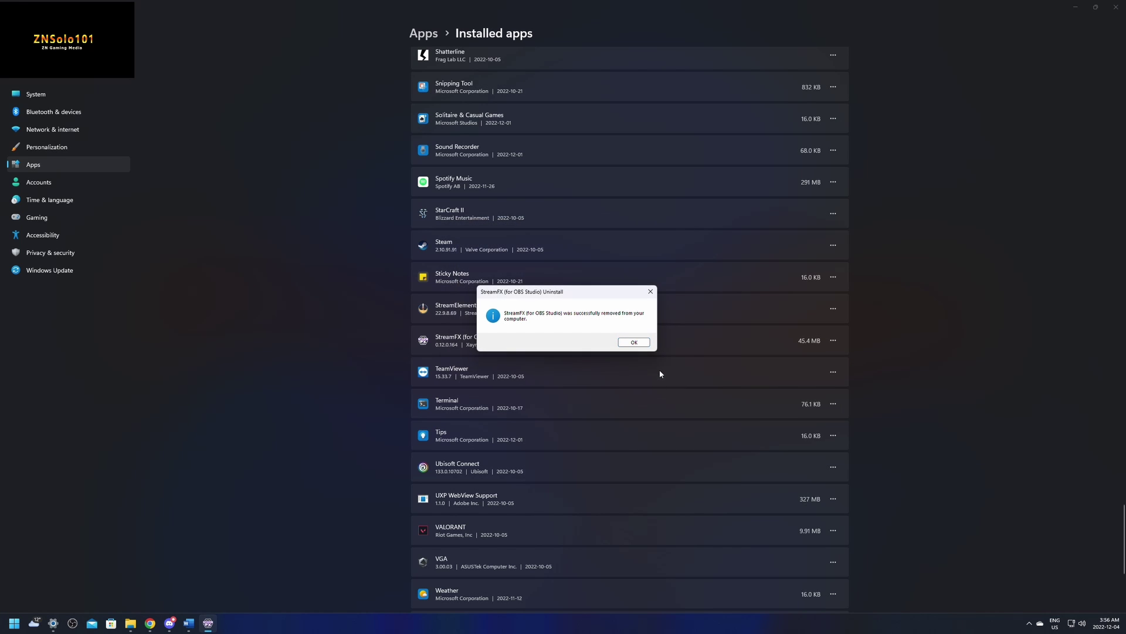
pyautogui.click(634, 344)
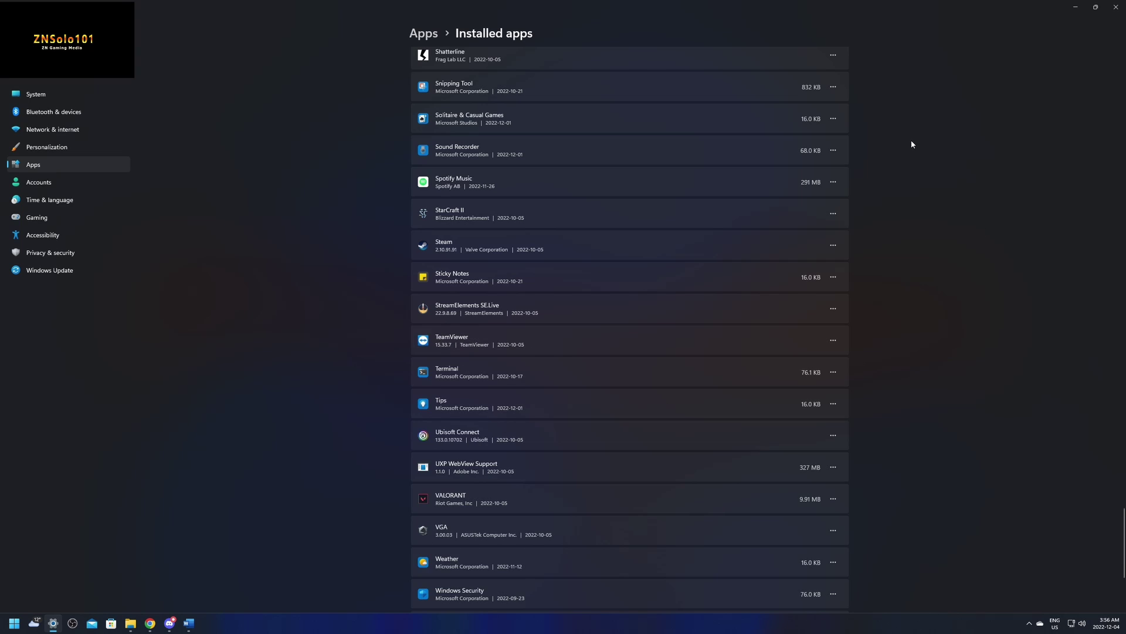
# Step: Run the 0.12.0a151 installer for all users, accept the license, and install with default Start Menu folder
pyautogui.click(1116, 7)
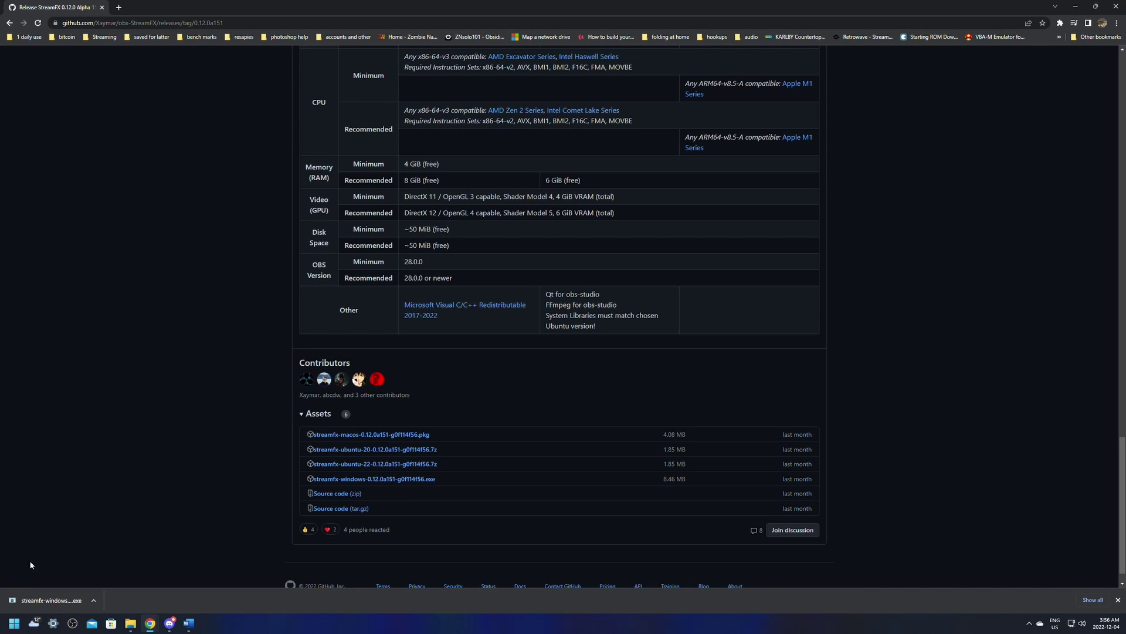
pyautogui.click(68, 598)
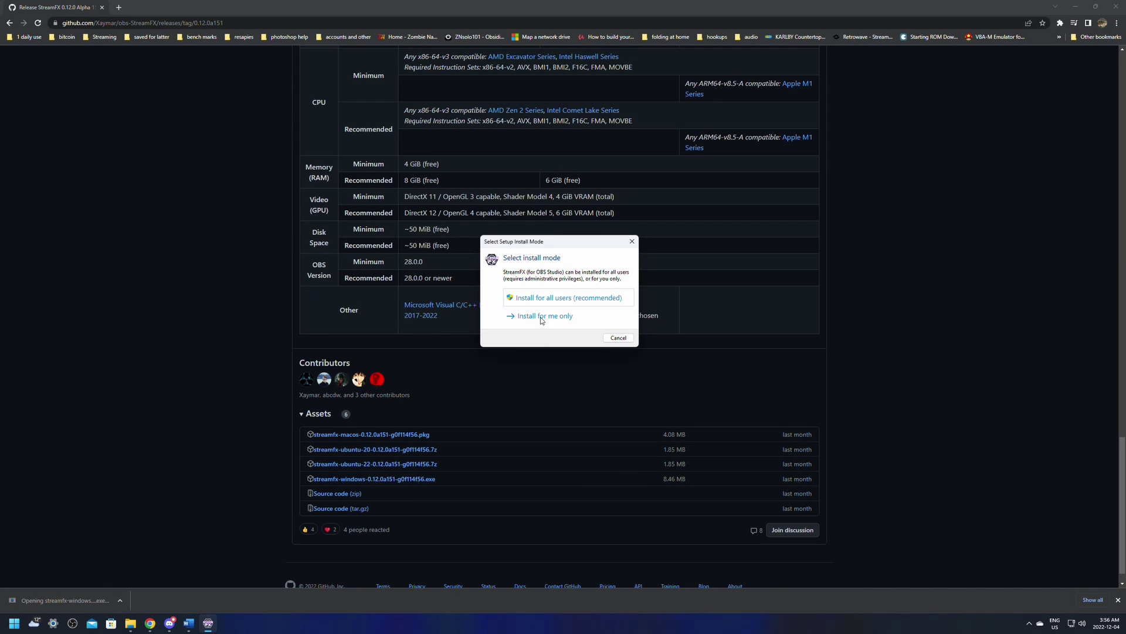
pyautogui.click(550, 298)
pyautogui.click(610, 389)
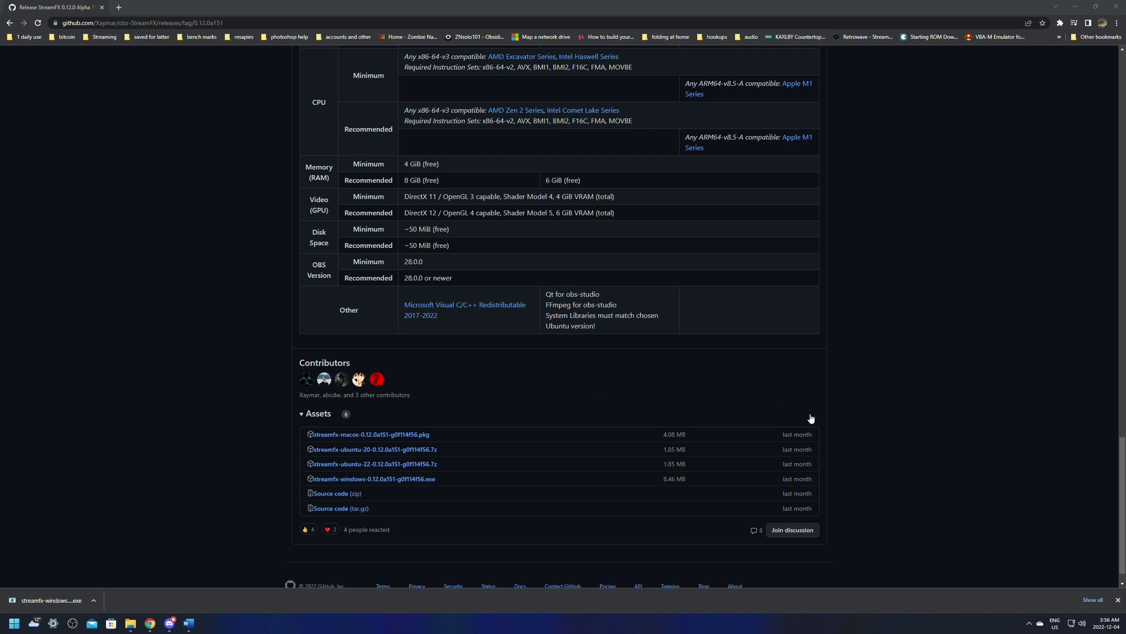
pyautogui.click(461, 370)
pyautogui.click(635, 397)
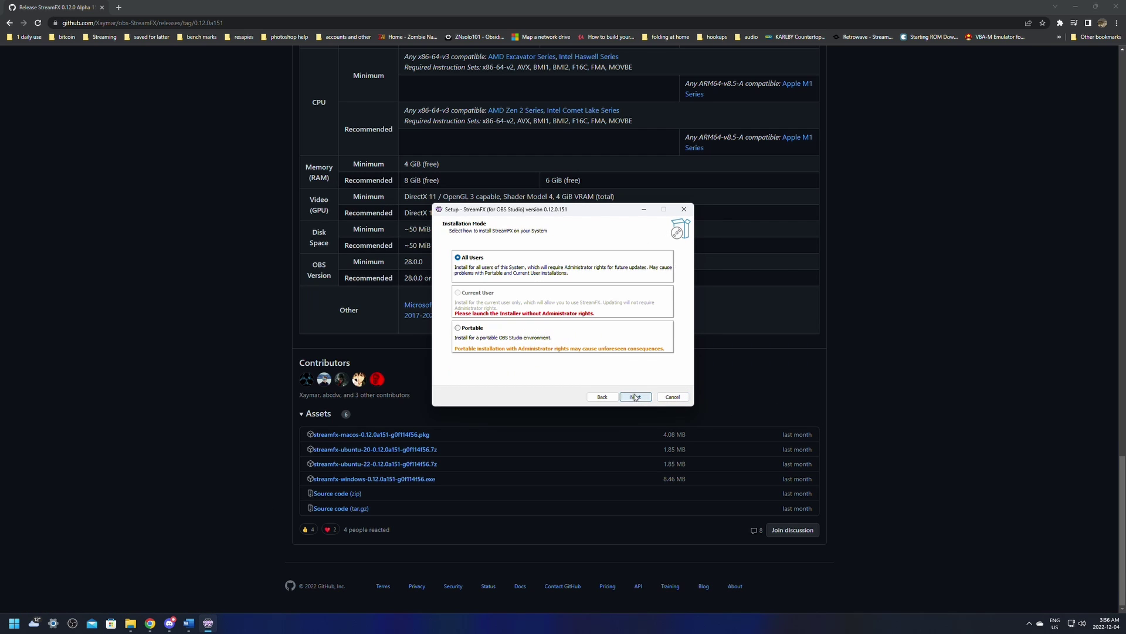
pyautogui.click(636, 397)
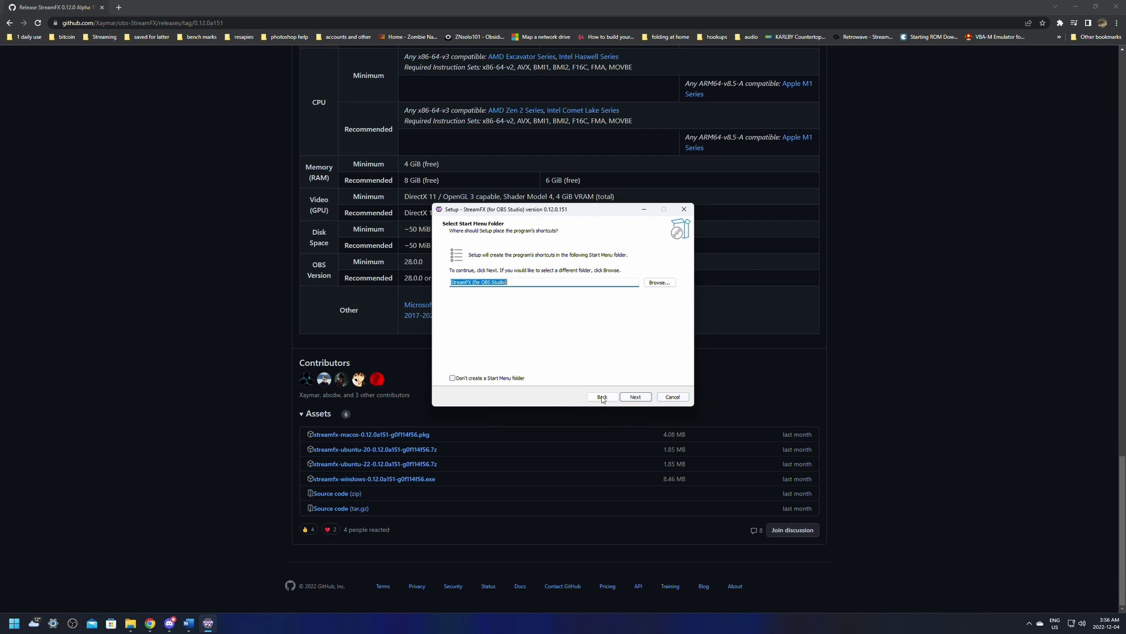
pyautogui.click(635, 397)
pyautogui.click(635, 398)
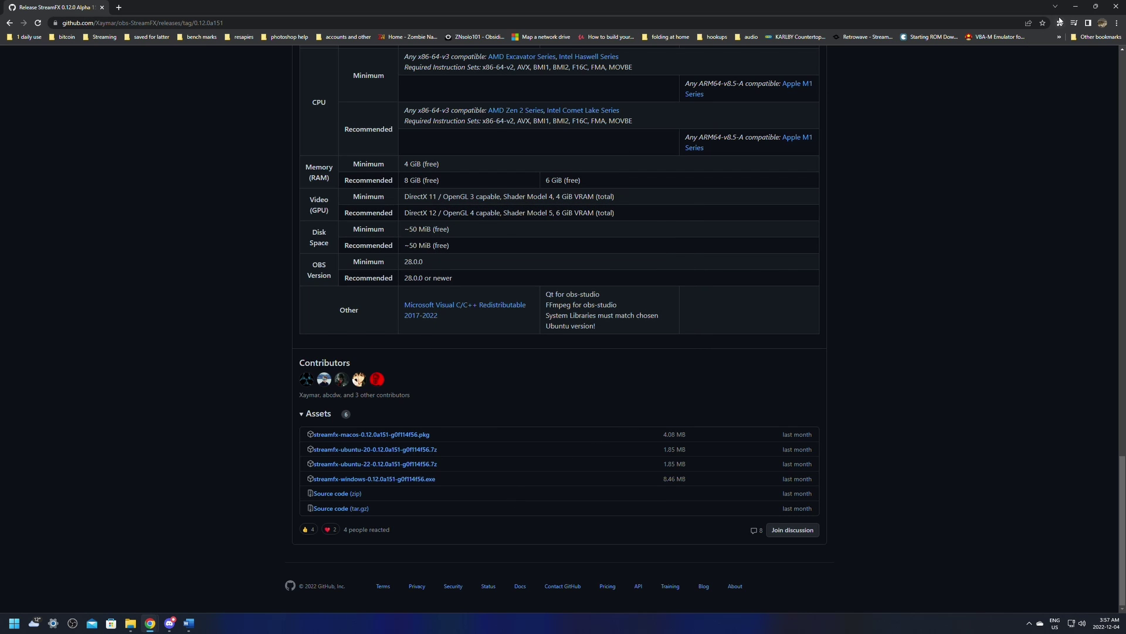
pyautogui.click(1075, 5)
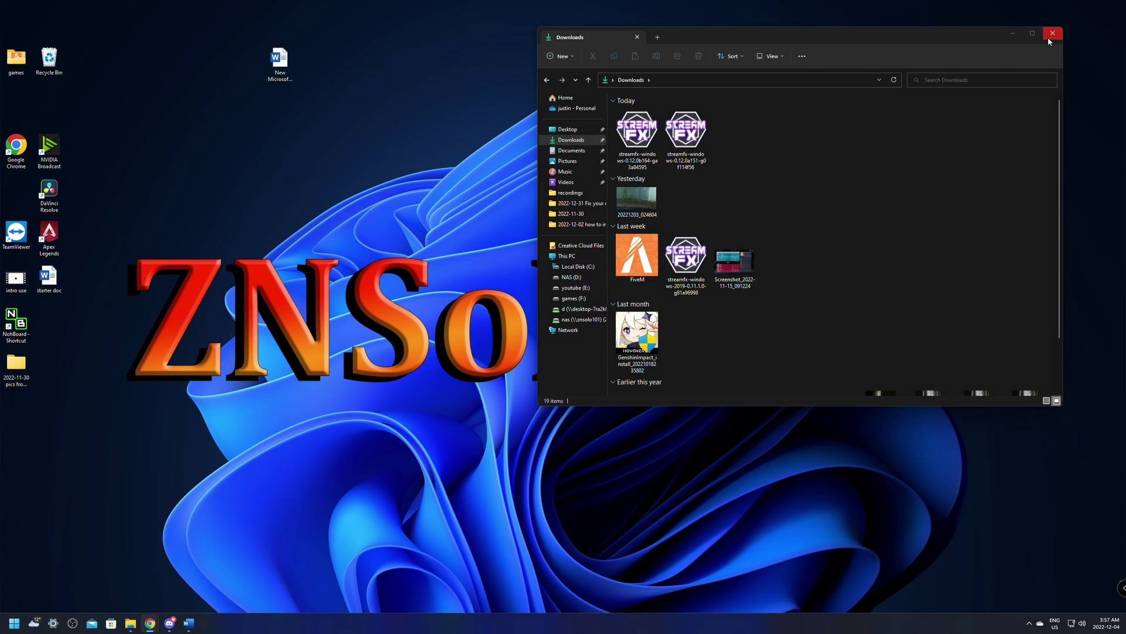
# Step: In OBS Studio 28, allow StreamFX GitHub update checks, close About StreamFX, and inspect the StreamFX menu
pyautogui.click(1051, 34)
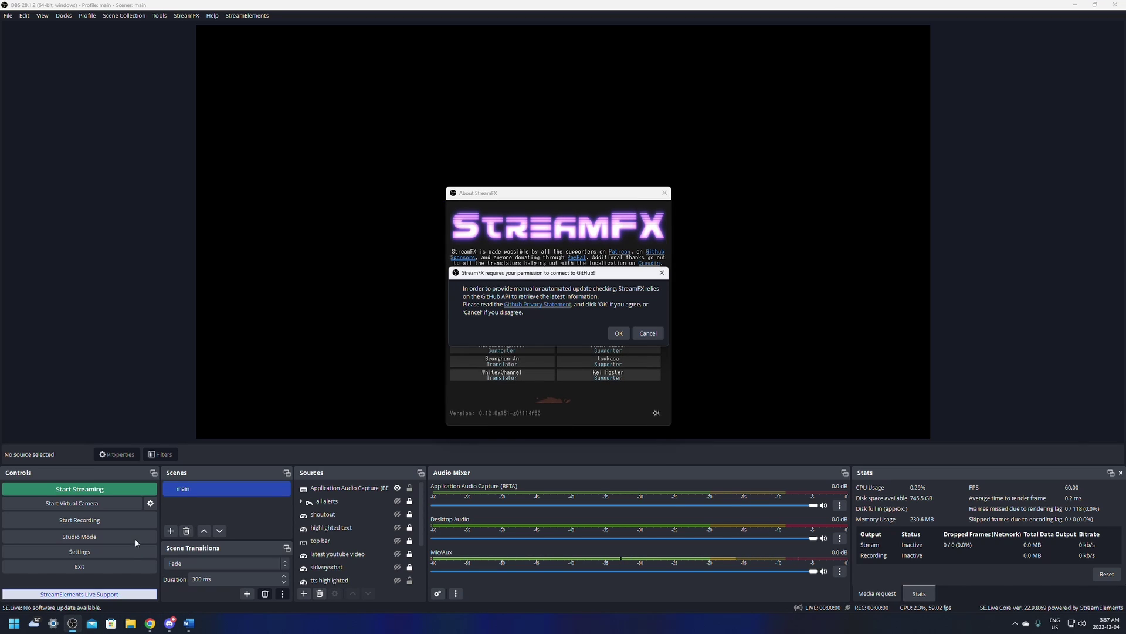
pyautogui.moveTo(531, 275); pyautogui.dragTo(394, 231)
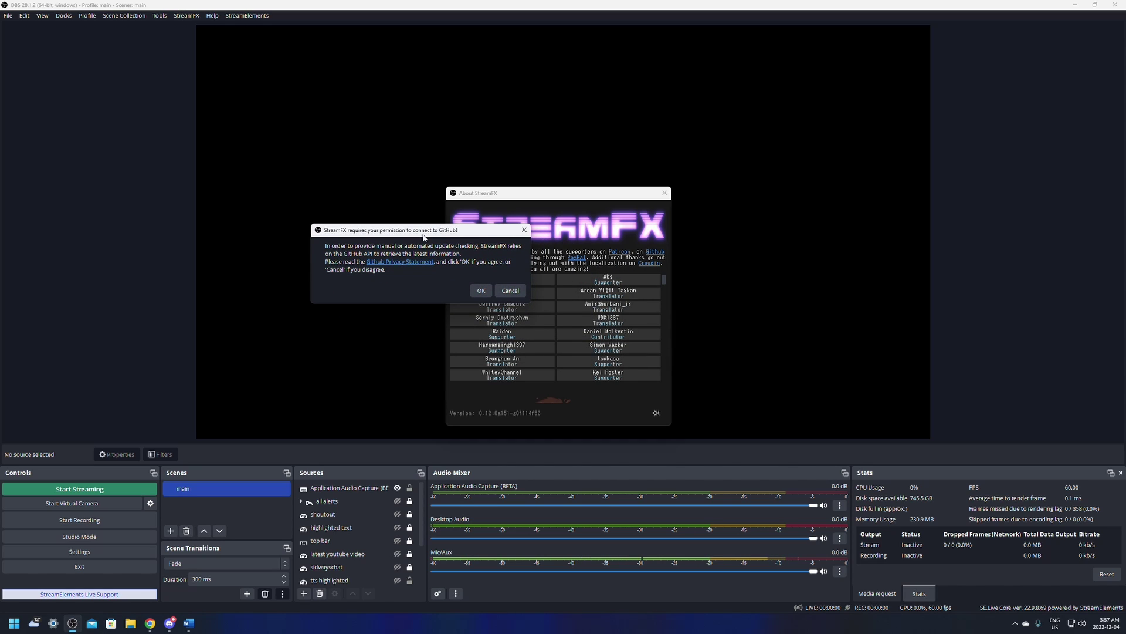
pyautogui.click(481, 291)
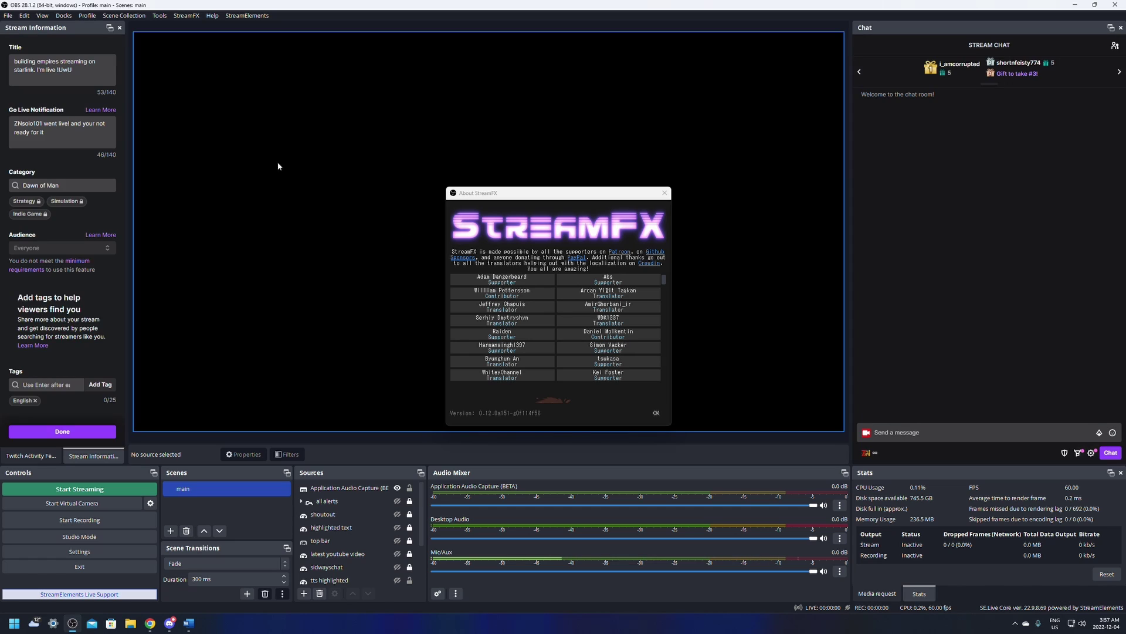
pyautogui.press('Escape')
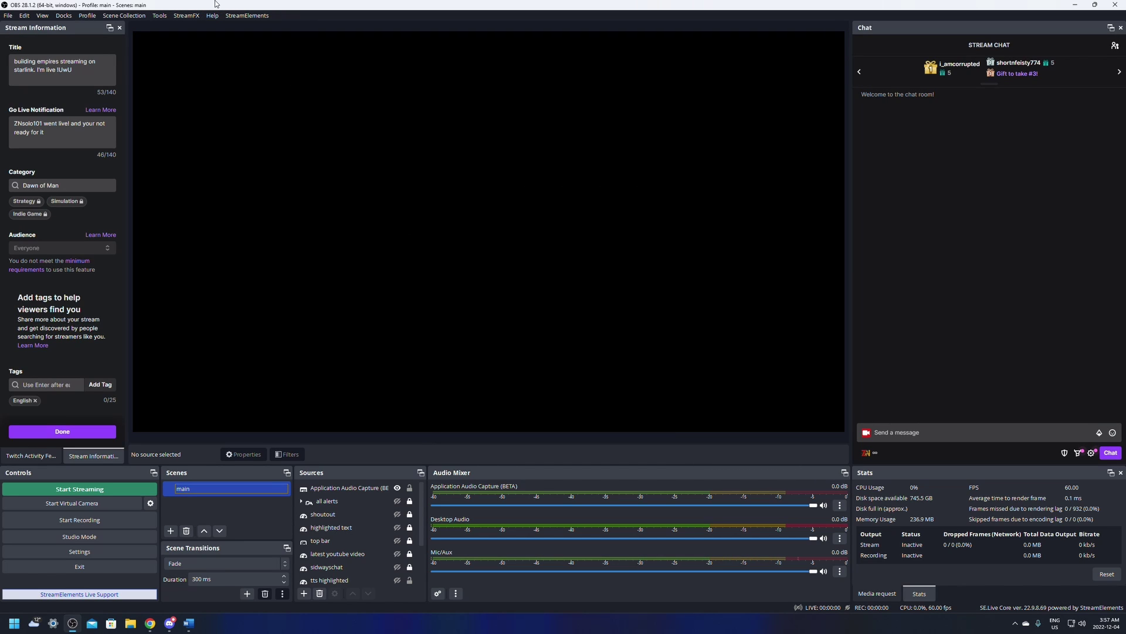
pyautogui.click(187, 15)
pyautogui.moveTo(212, 15)
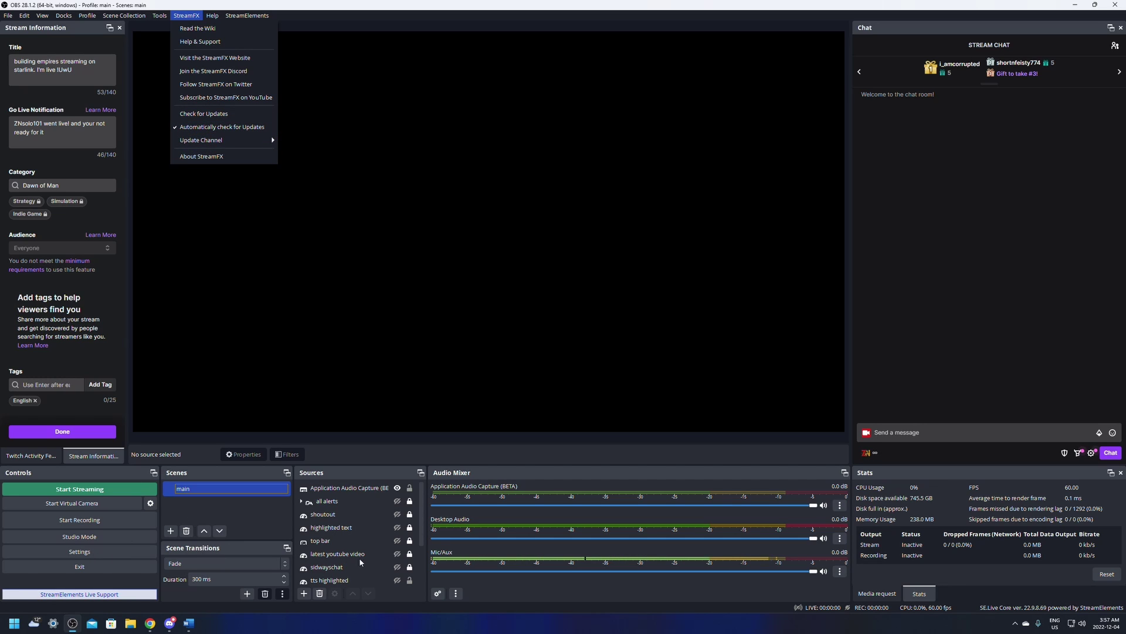
pyautogui.click(420, 501)
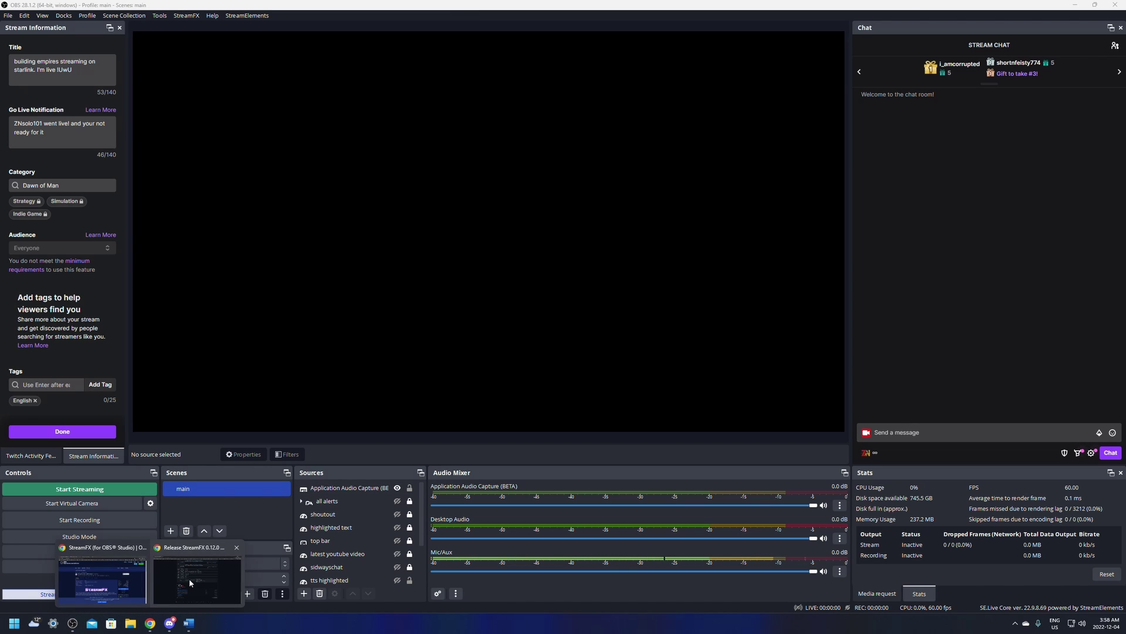
# Step: Bring back the StreamFX 0.12.0 Alpha 151 GitHub release page and show its System Requirements table
pyautogui.click(189, 578)
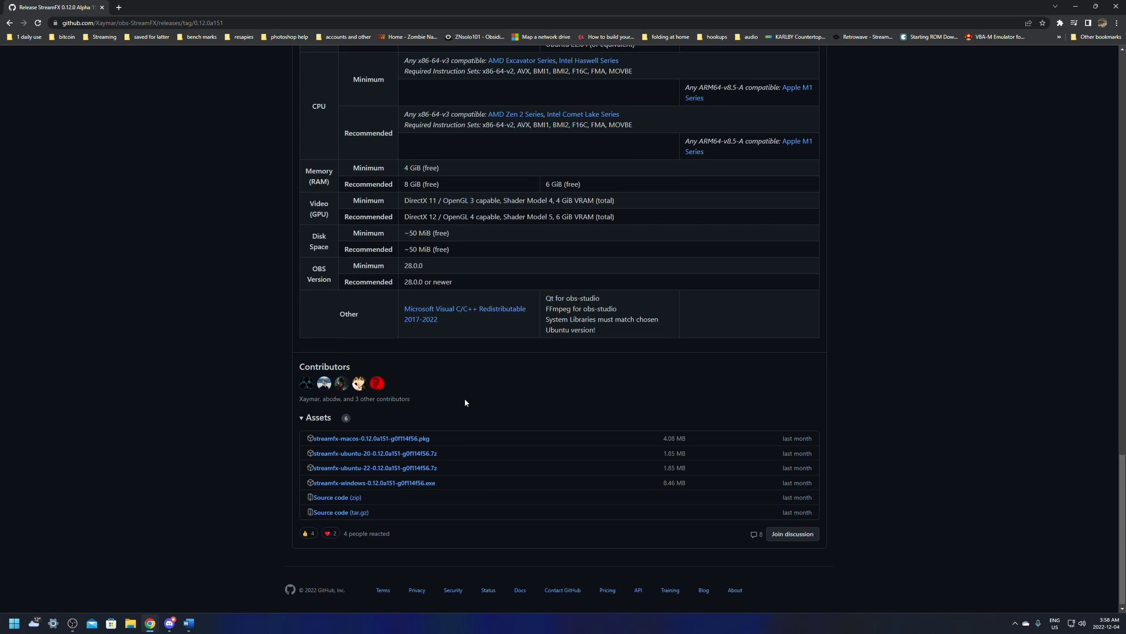
pyautogui.scroll(15, 465, 399)
pyautogui.scroll(-8, 465, 409)
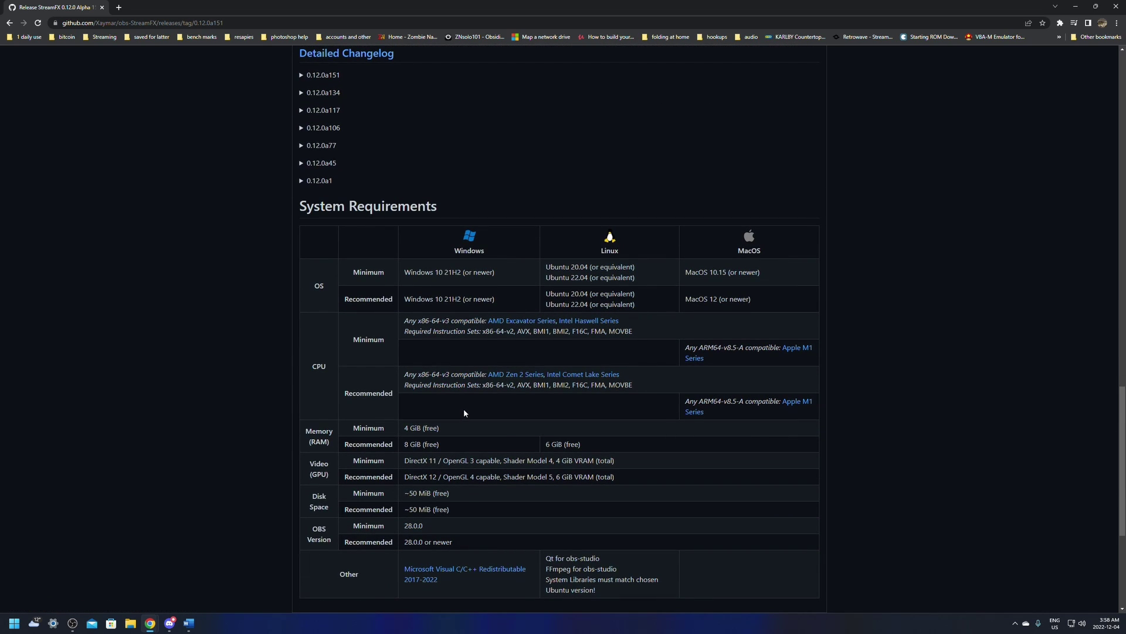
pyautogui.click(189, 623)
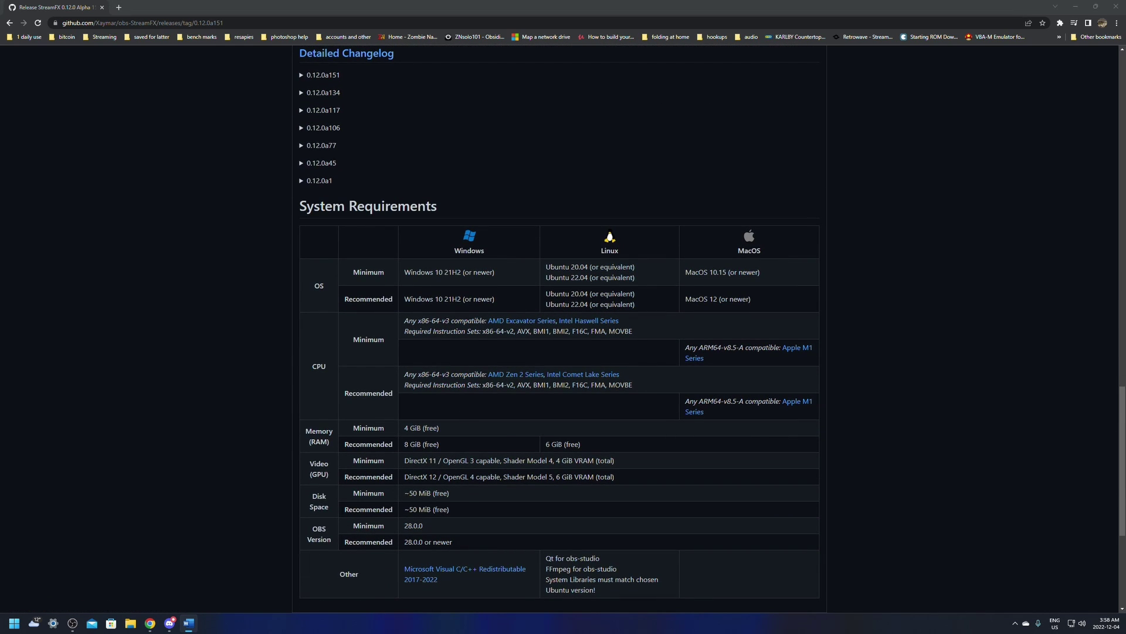